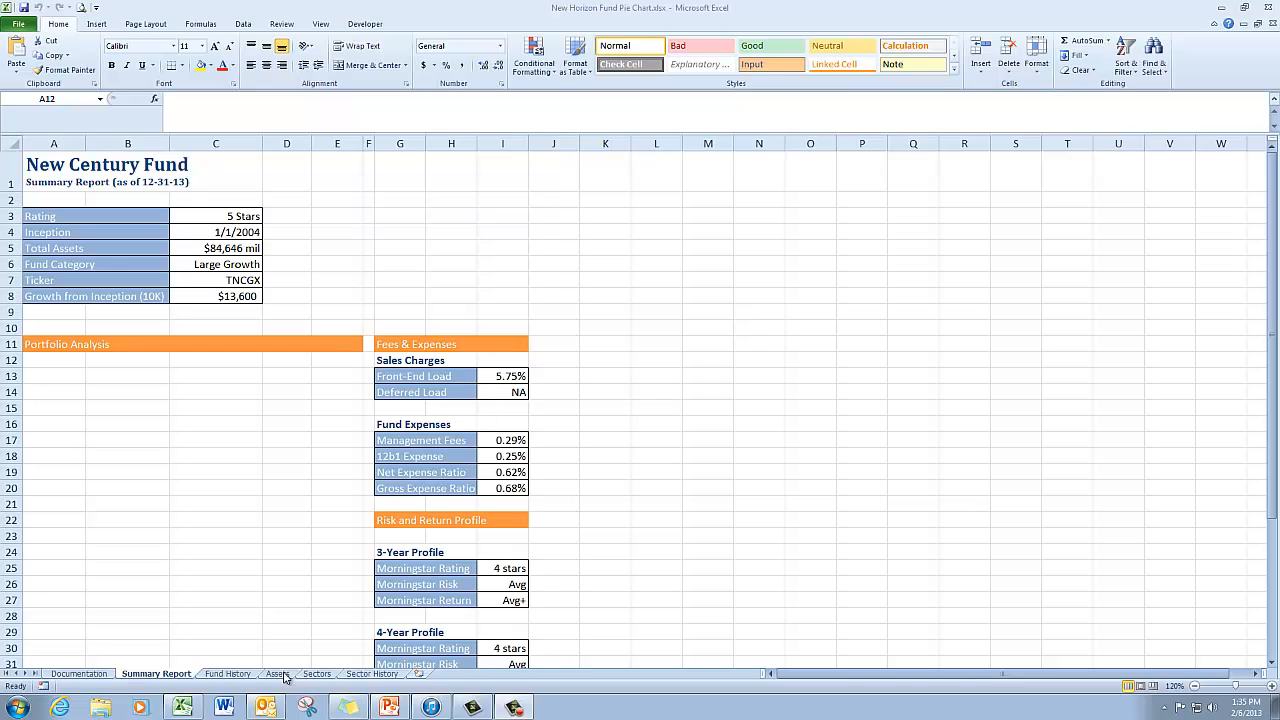
# - Select the range A3:B8 on the Assets sheet and check it against the chart data source slide in PowerPoint before returning to Excel
pyautogui.click(280, 677)
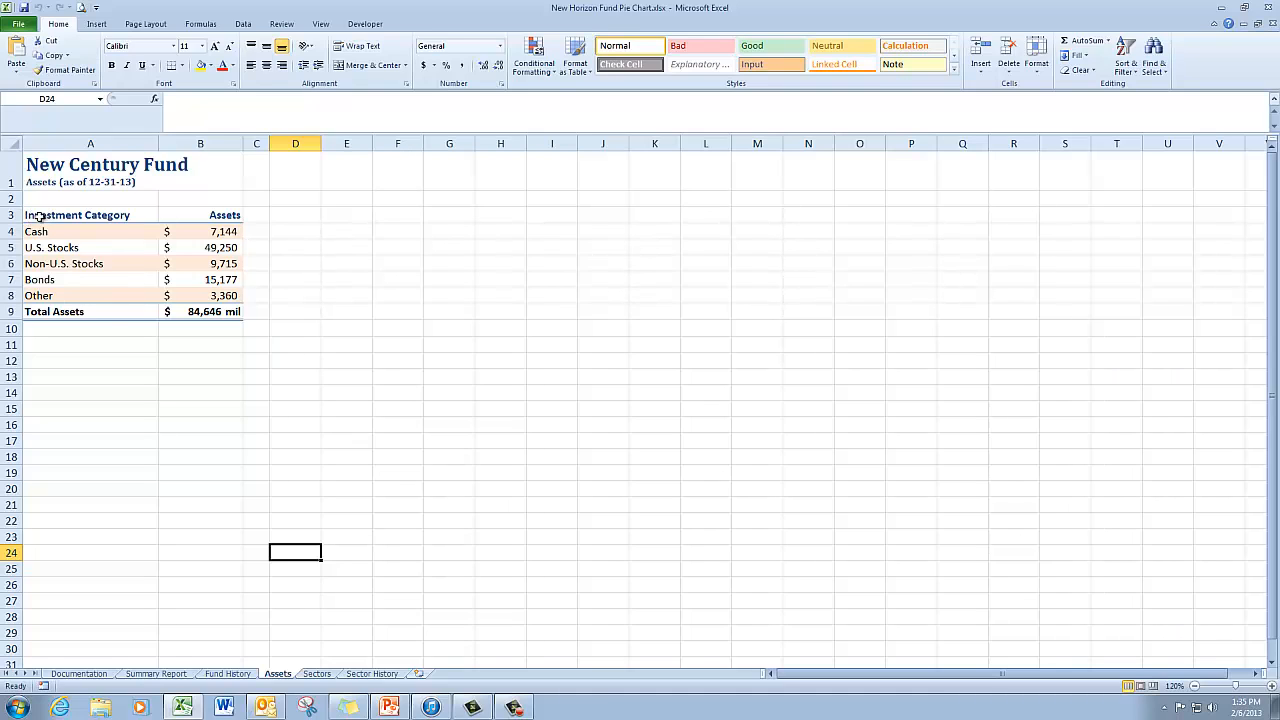
pyautogui.moveTo(38, 215); pyautogui.dragTo(222, 296)
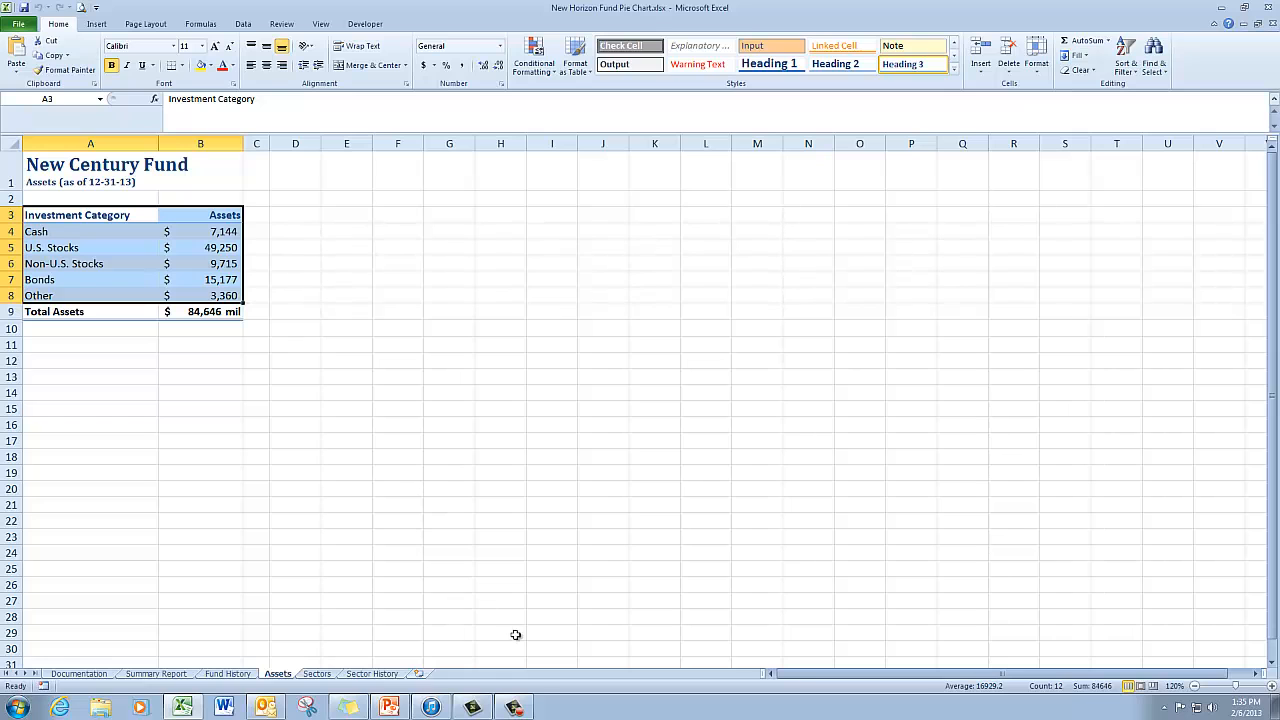
pyautogui.click(392, 708)
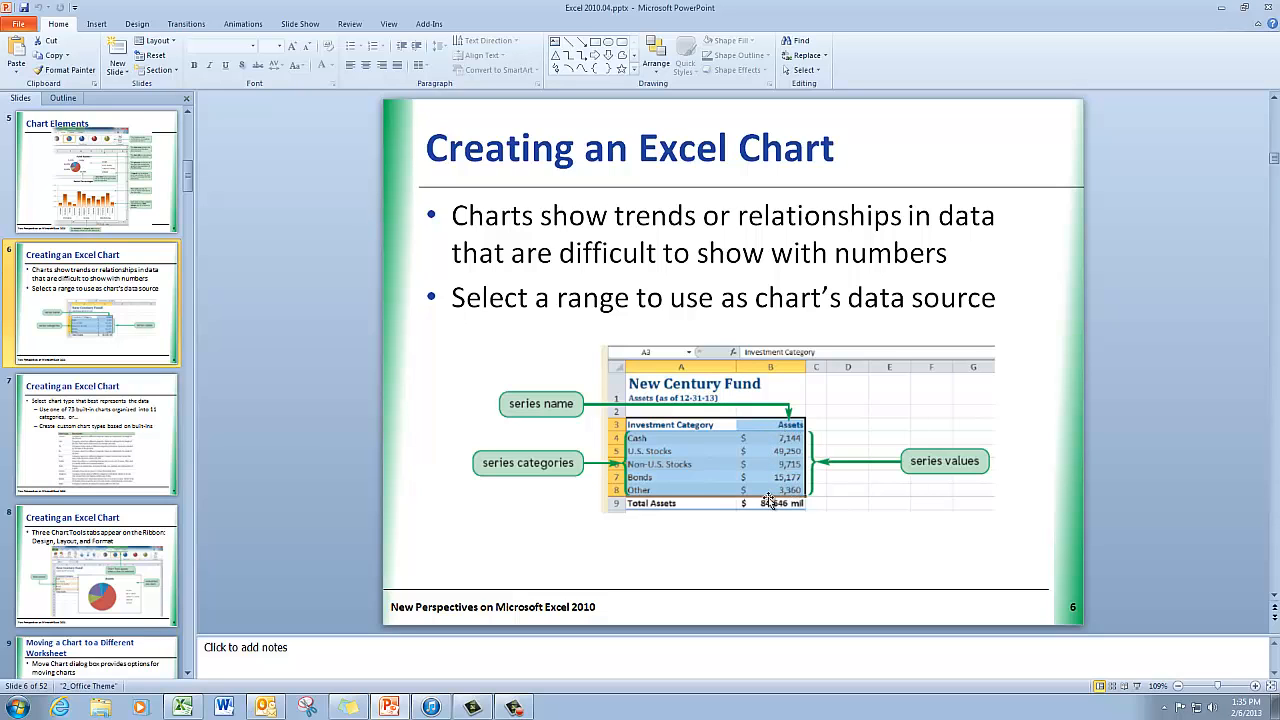
pyautogui.click(183, 707)
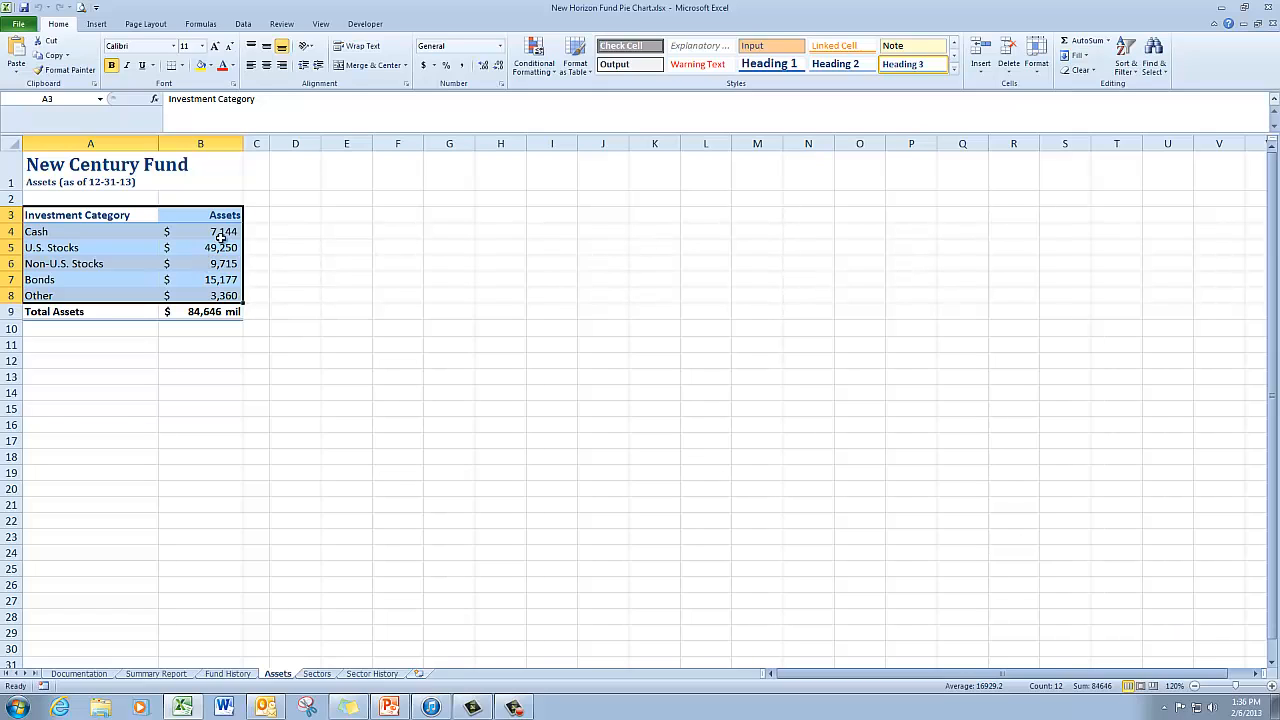
# - Insert a basic 2-D pie chart from the selected investment categories and asset values
pyautogui.click(97, 24)
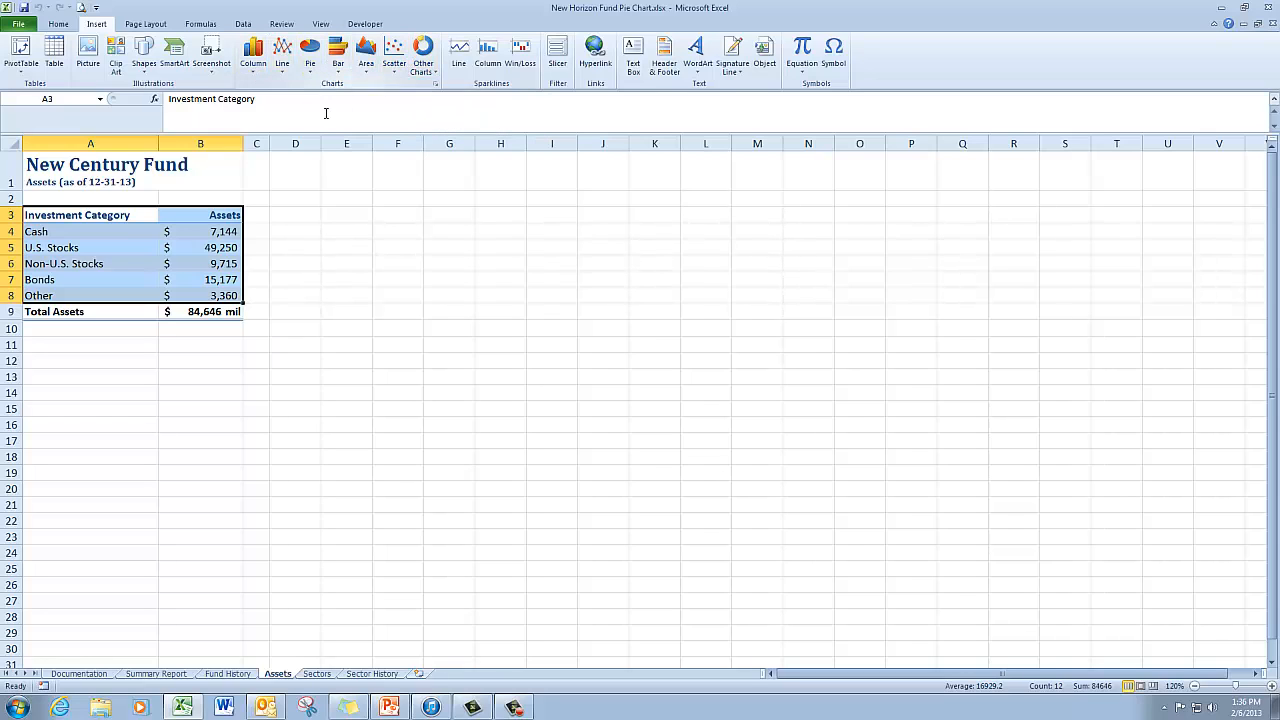
pyautogui.click(310, 65)
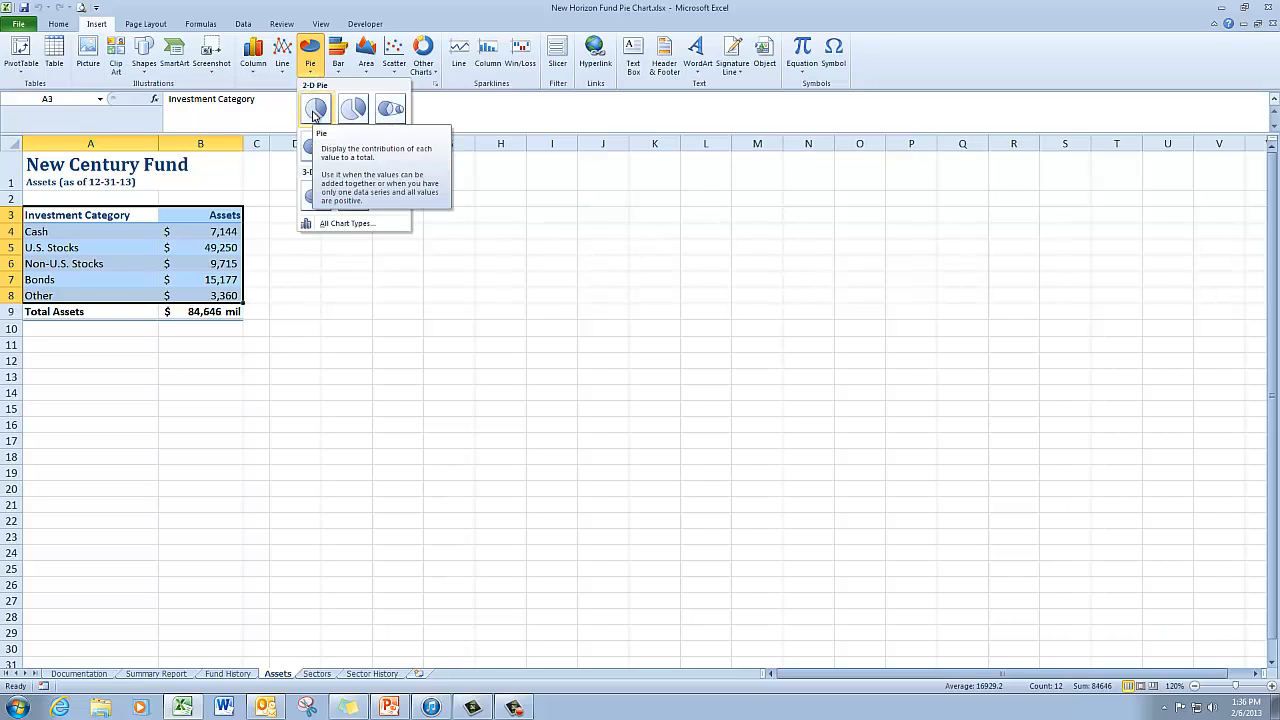
pyautogui.click(314, 112)
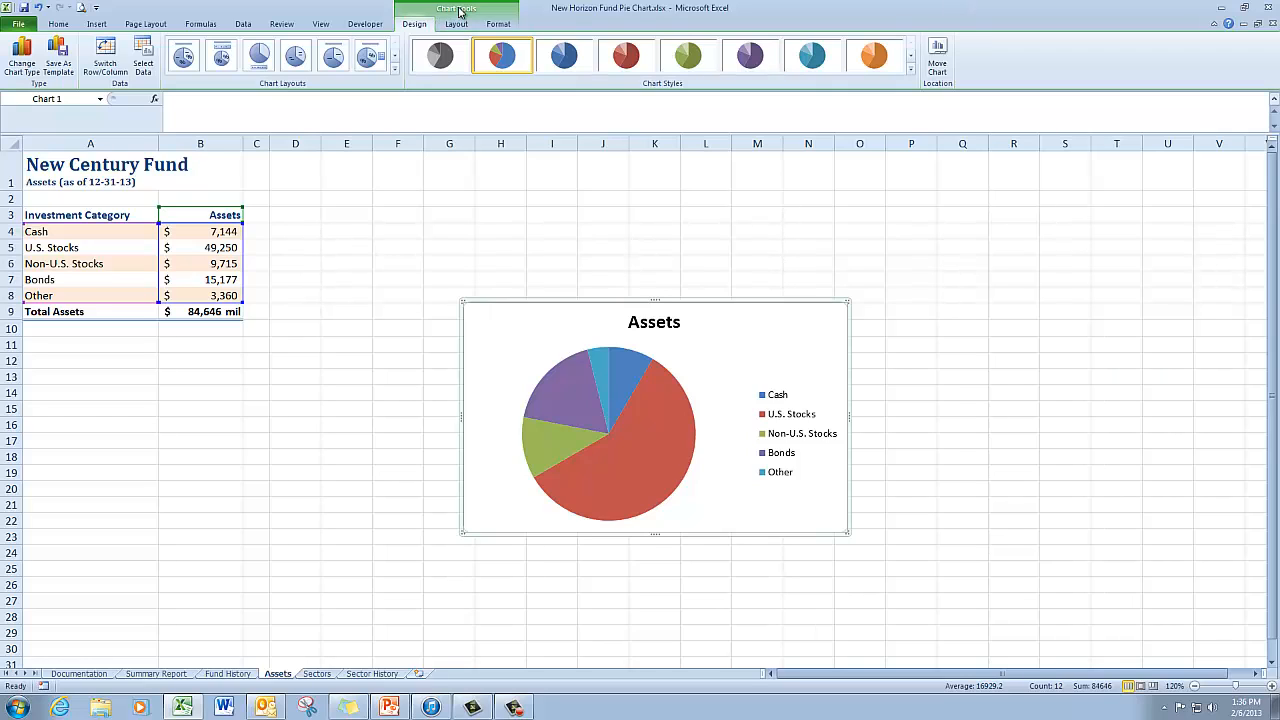
# - Move the pie chart to the Summary Report sheet as an embedded object
pyautogui.click(938, 65)
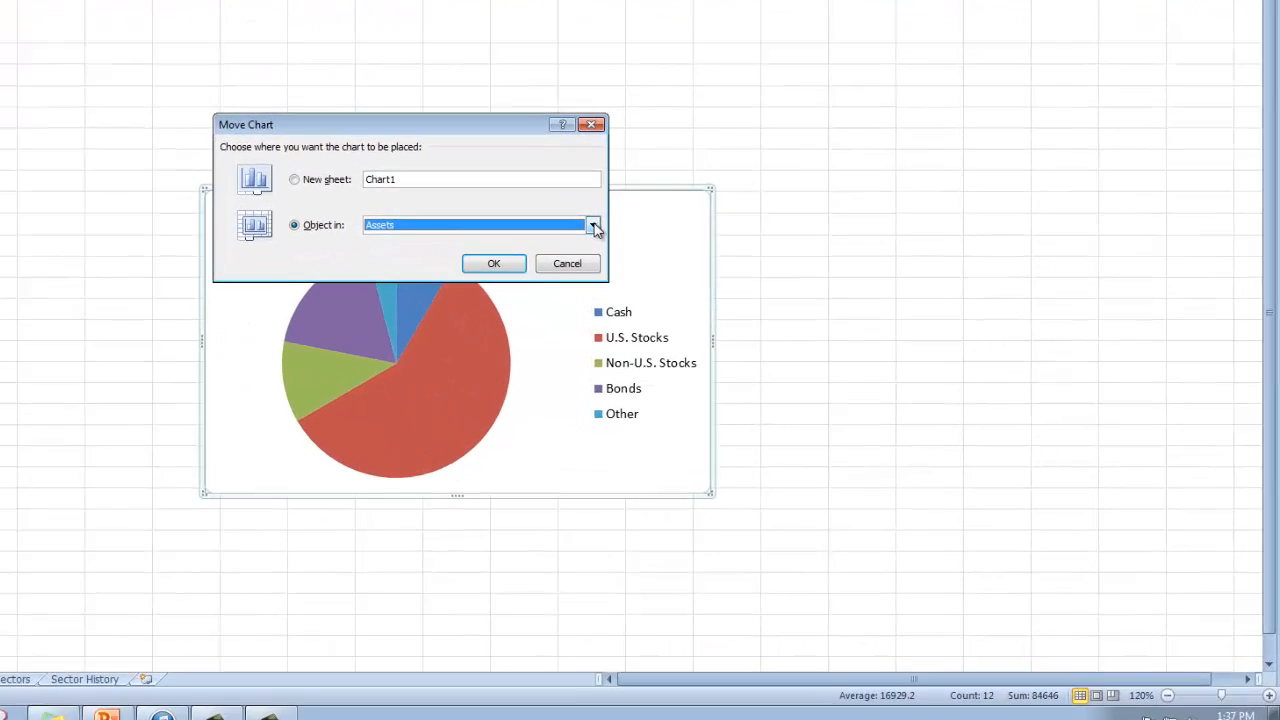
pyautogui.click(758, 330)
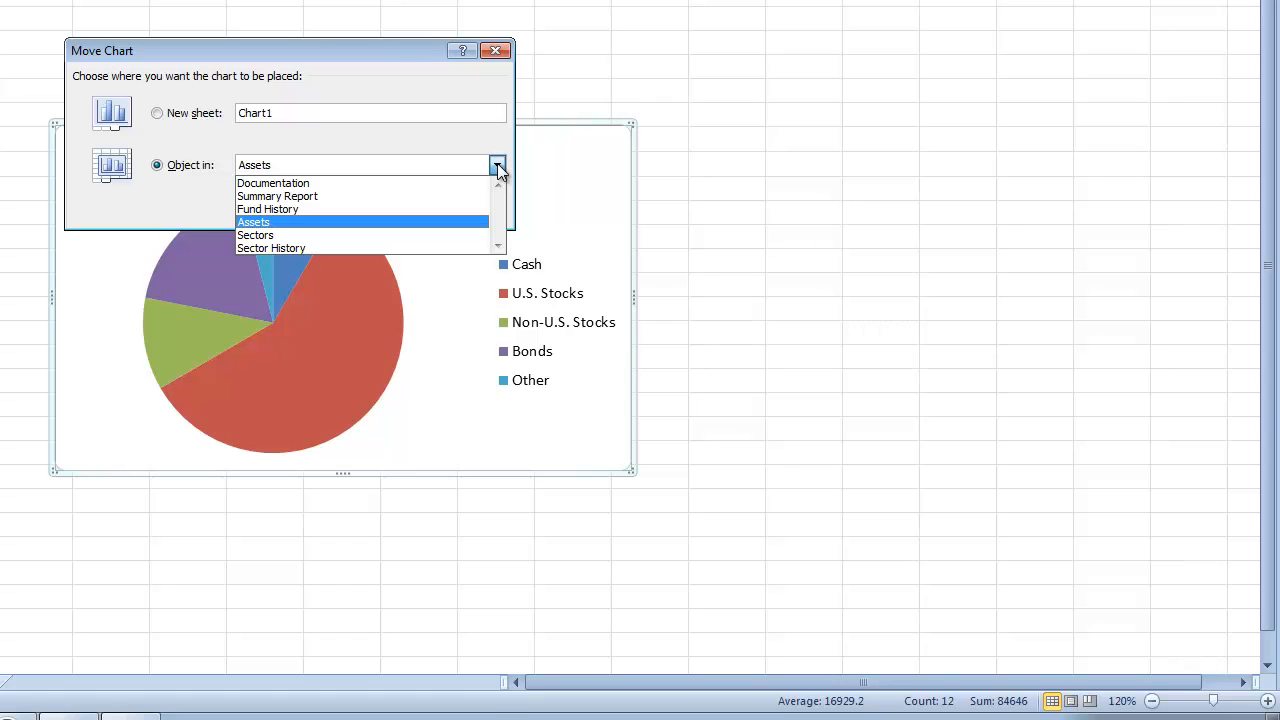
pyautogui.click(326, 197)
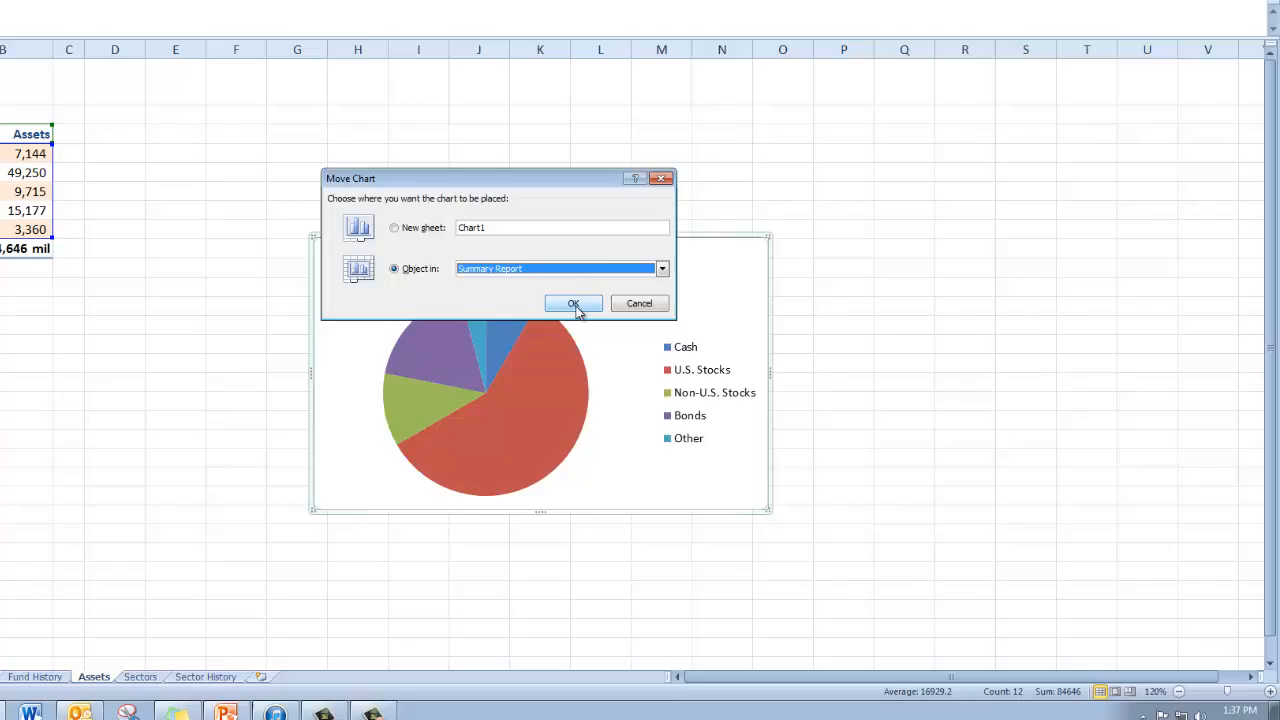
pyautogui.click(384, 208)
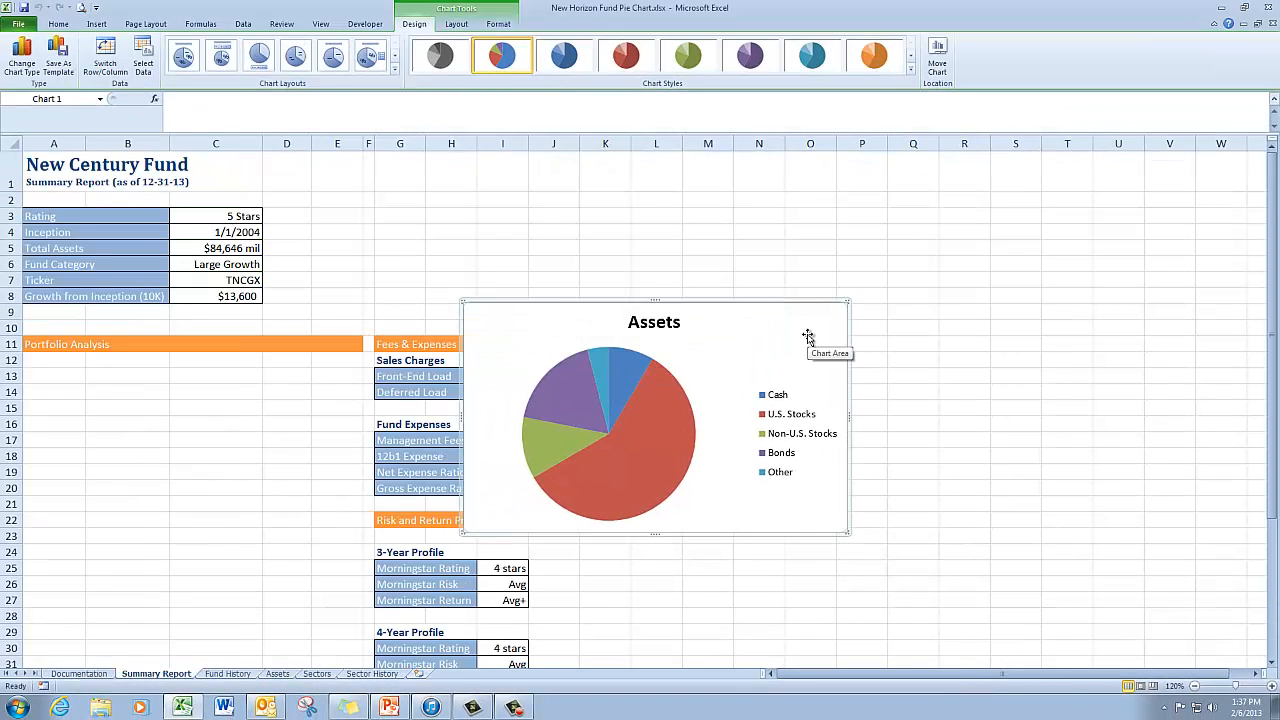
# - Place the pie chart below the Portfolio Analysis heading and resize it to cover about A13:E21
pyautogui.moveTo(800, 336); pyautogui.dragTo(369, 401)
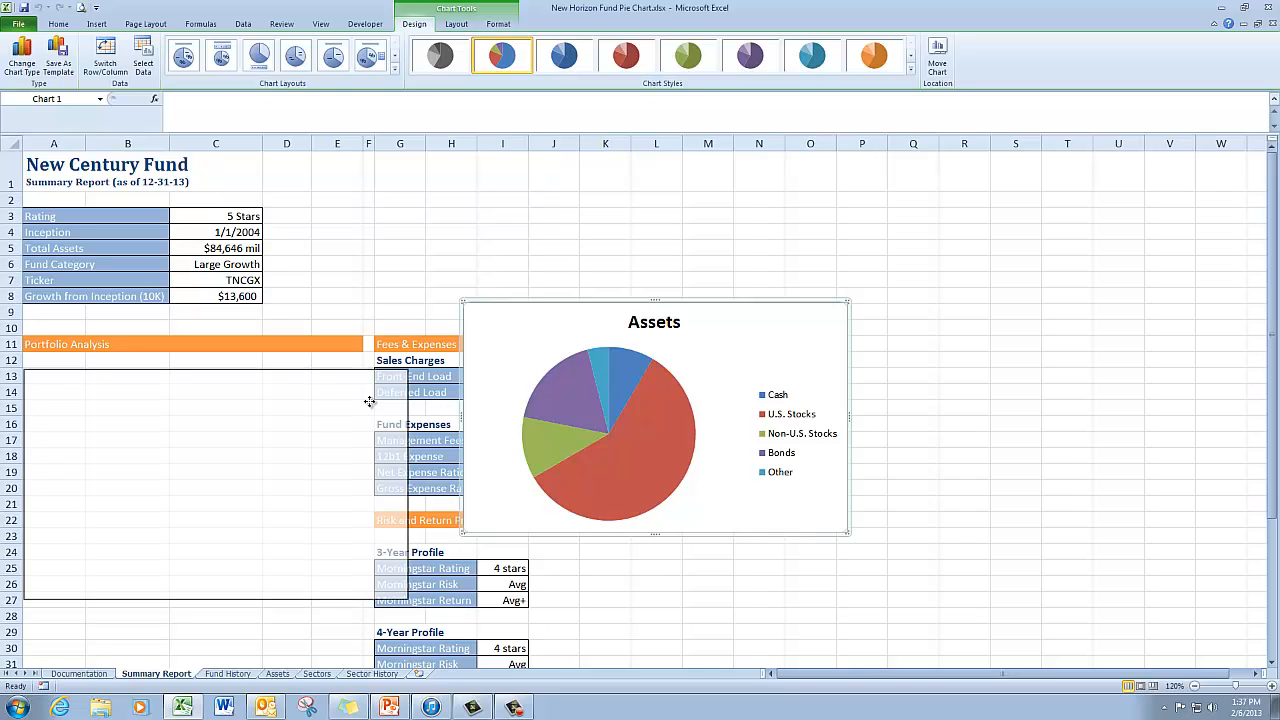
pyautogui.moveTo(369, 401); pyautogui.dragTo(368, 401)
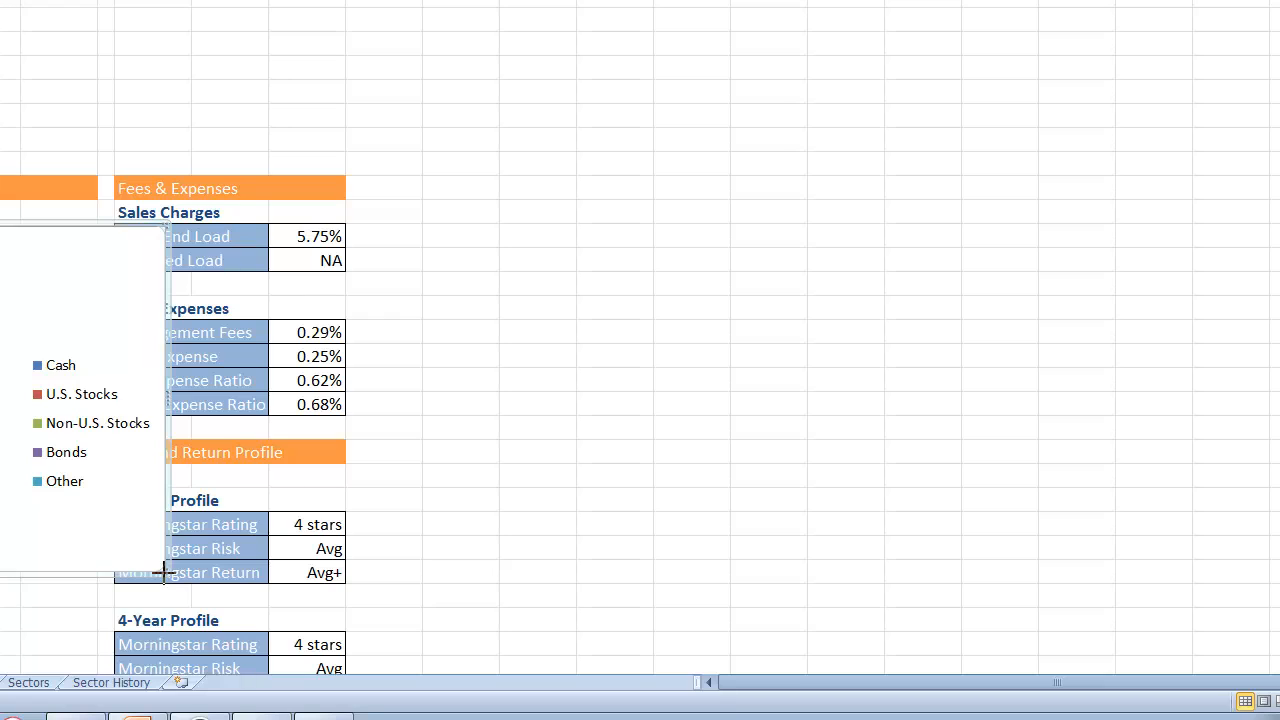
pyautogui.moveTo(163, 571); pyautogui.dragTo(97, 558)
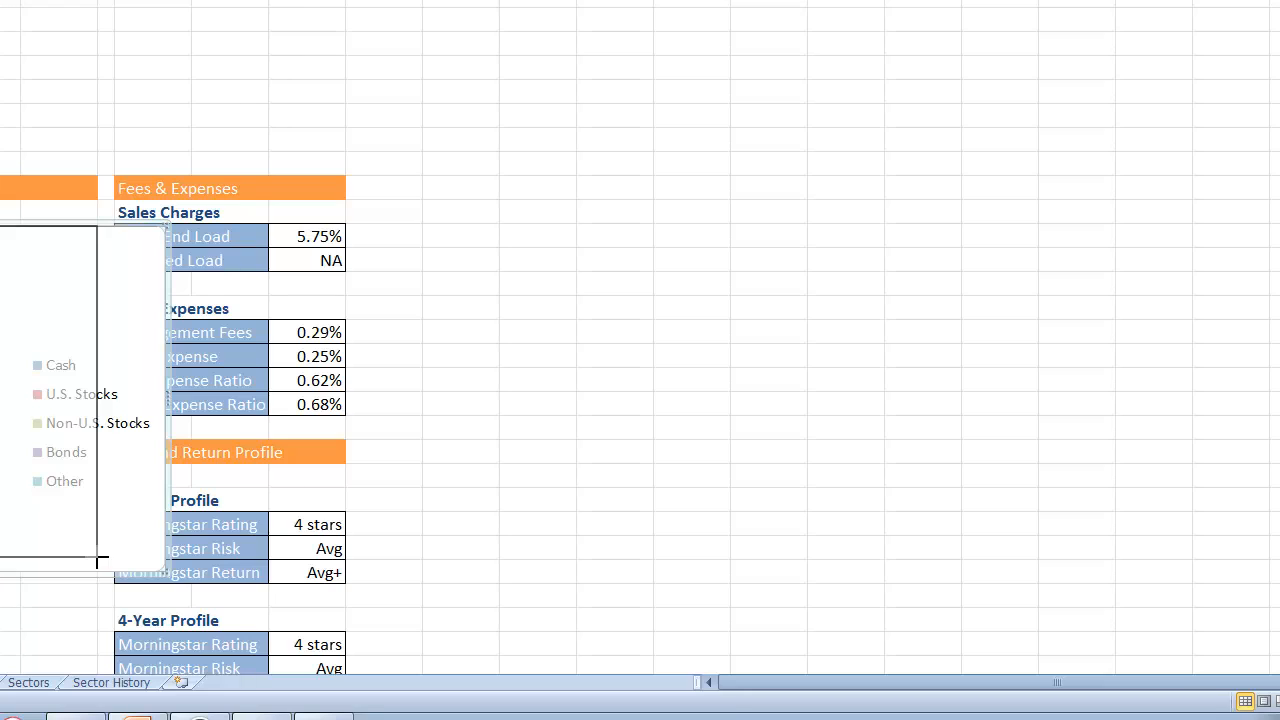
pyautogui.moveTo(97, 562); pyautogui.dragTo(113, 452)
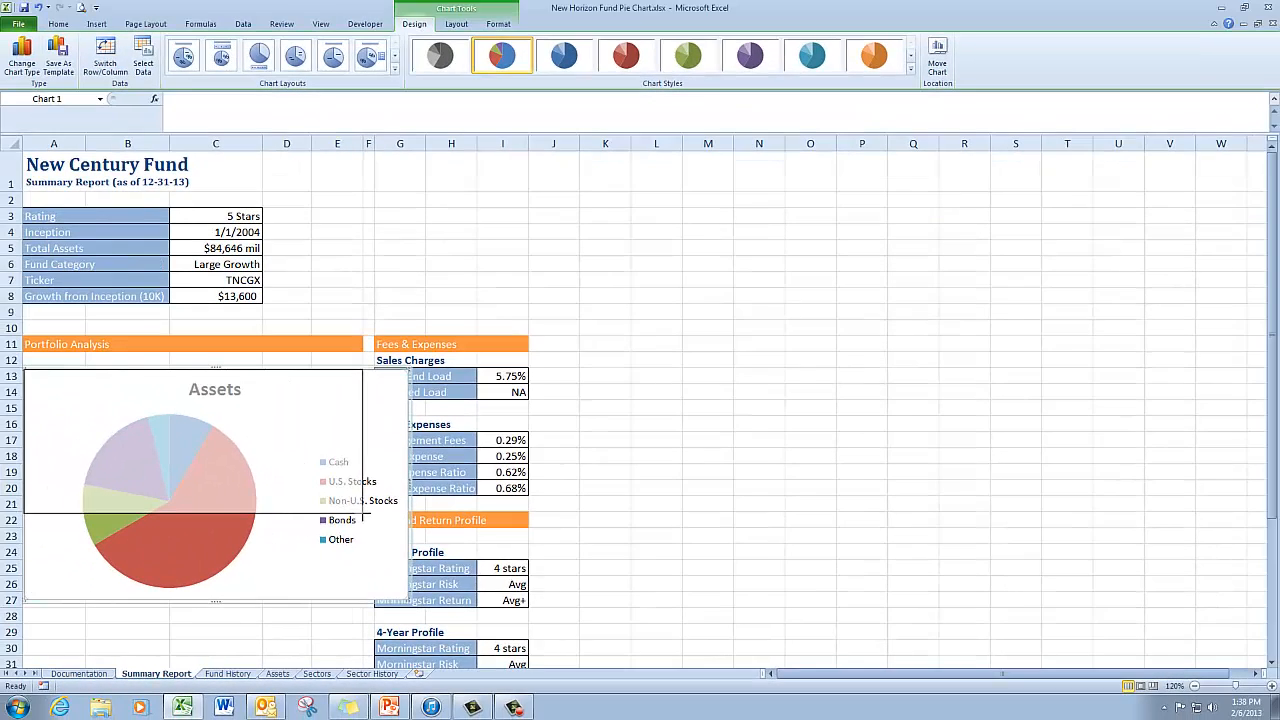
pyautogui.moveTo(362, 518); pyautogui.dragTo(363, 514)
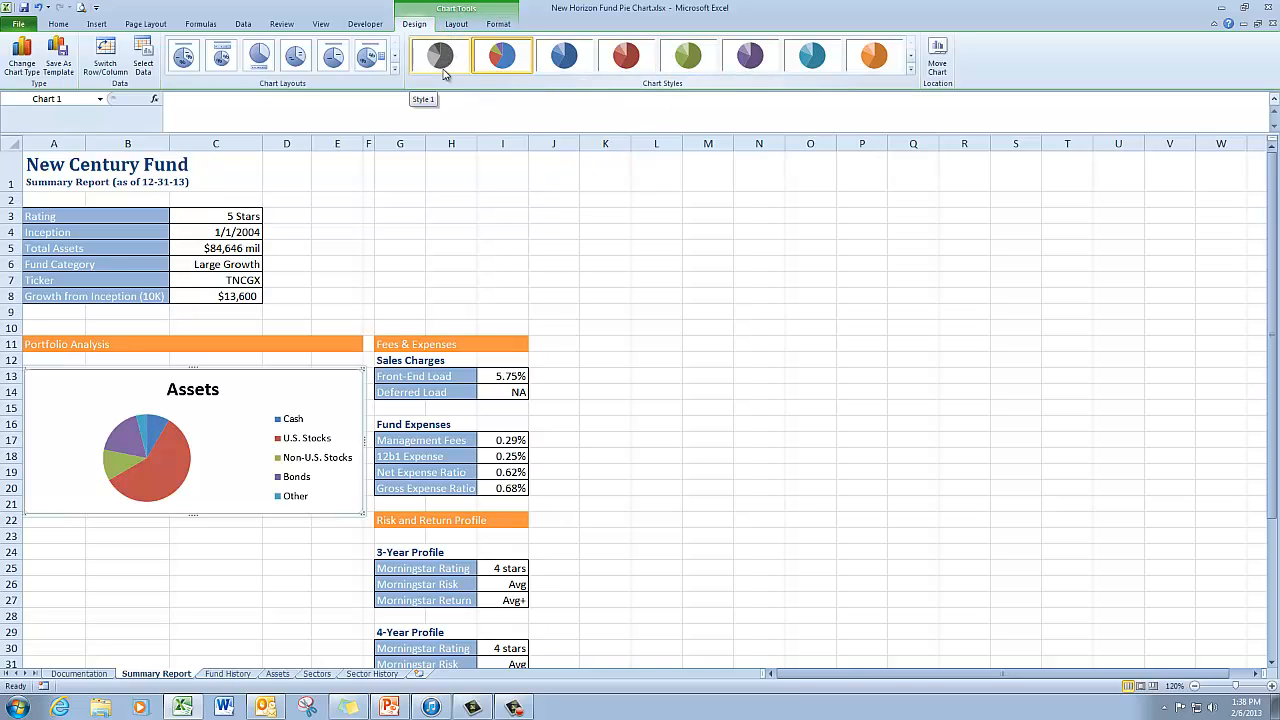
# - Apply the multicolour beveled chart style and the layout with percentage labels and a legend beside the pie
pyautogui.click(911, 70)
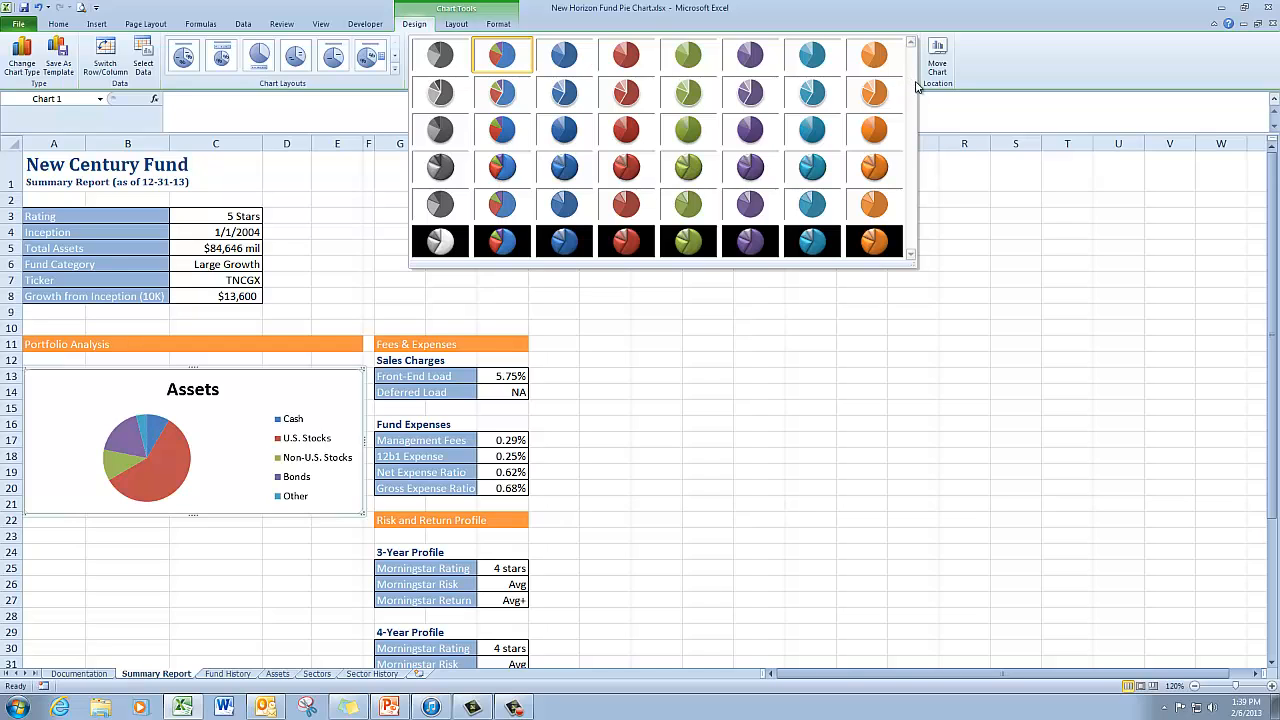
pyautogui.click(505, 168)
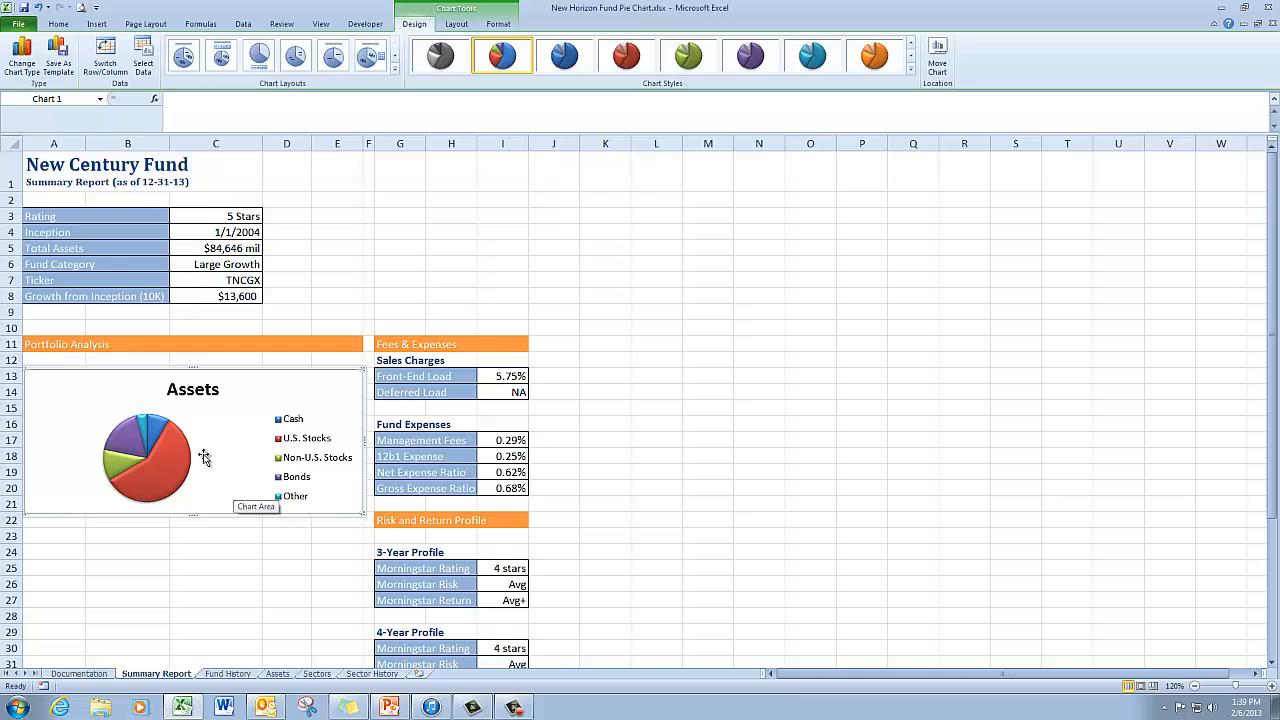
pyautogui.moveTo(158, 457)
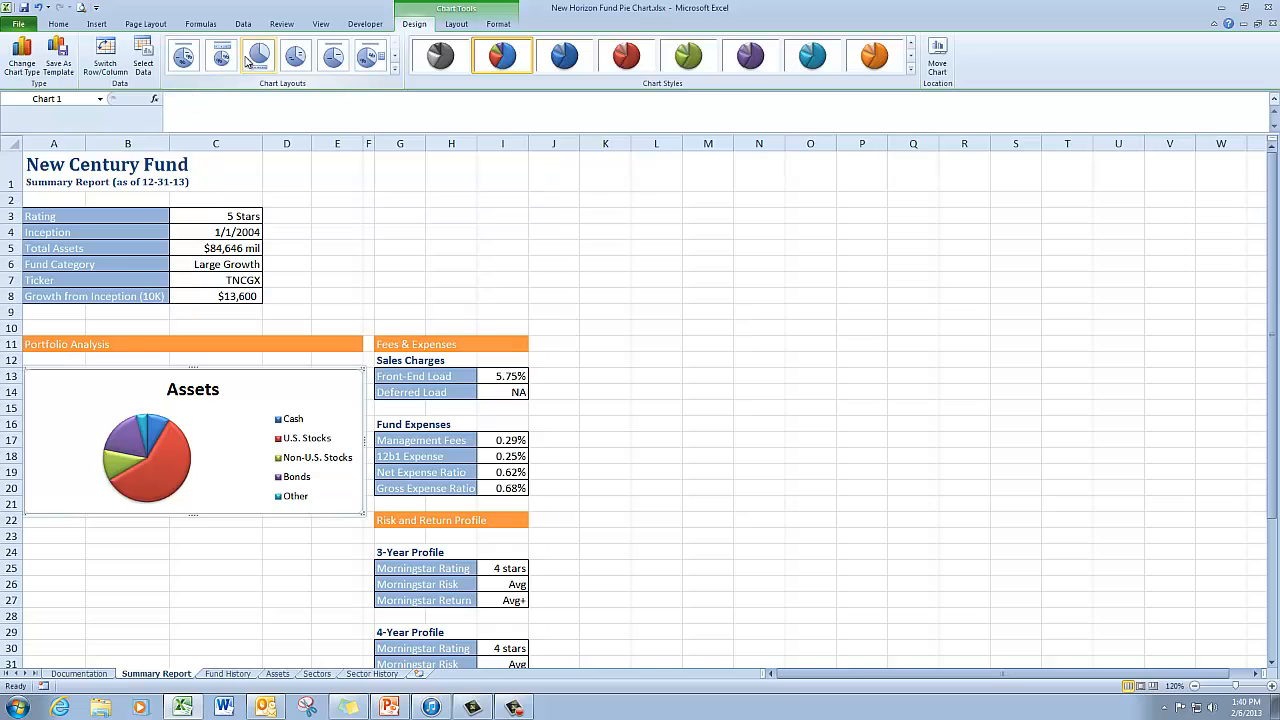
pyautogui.click(371, 60)
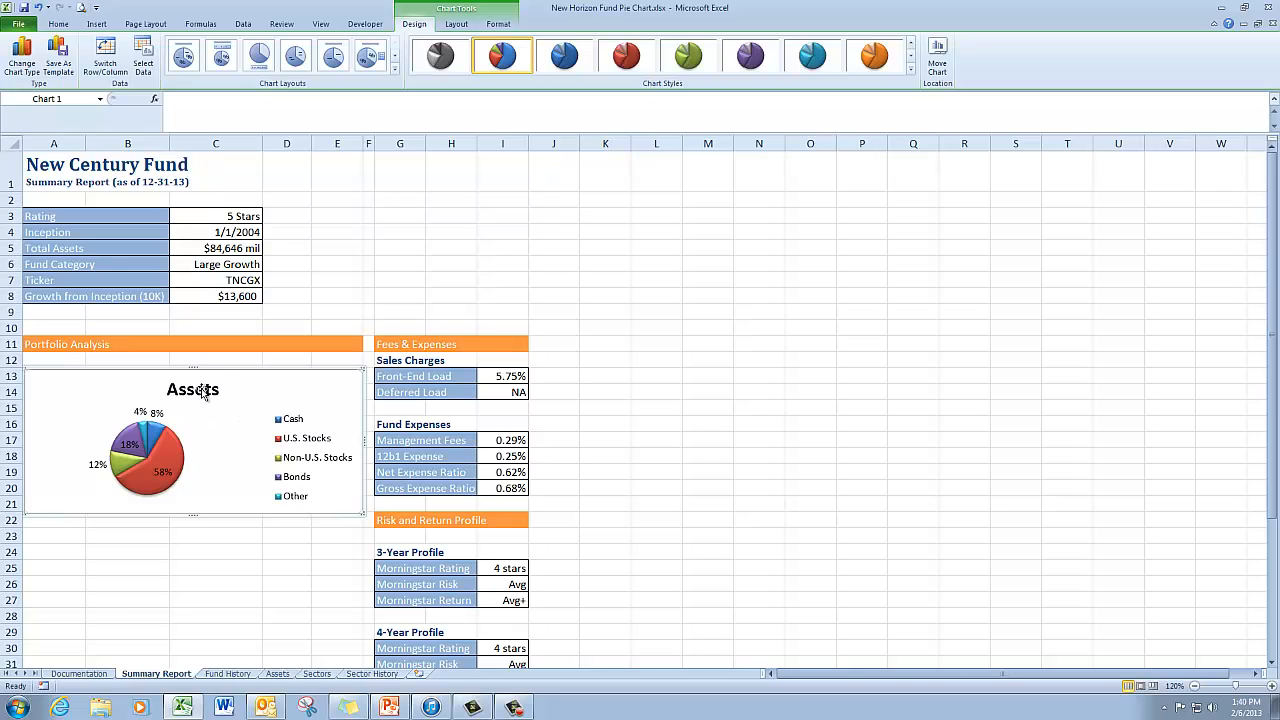
# - Change the pie chart's title to "Allocation of Assets"
pyautogui.click(203, 392)
pyautogui.click(212, 110)
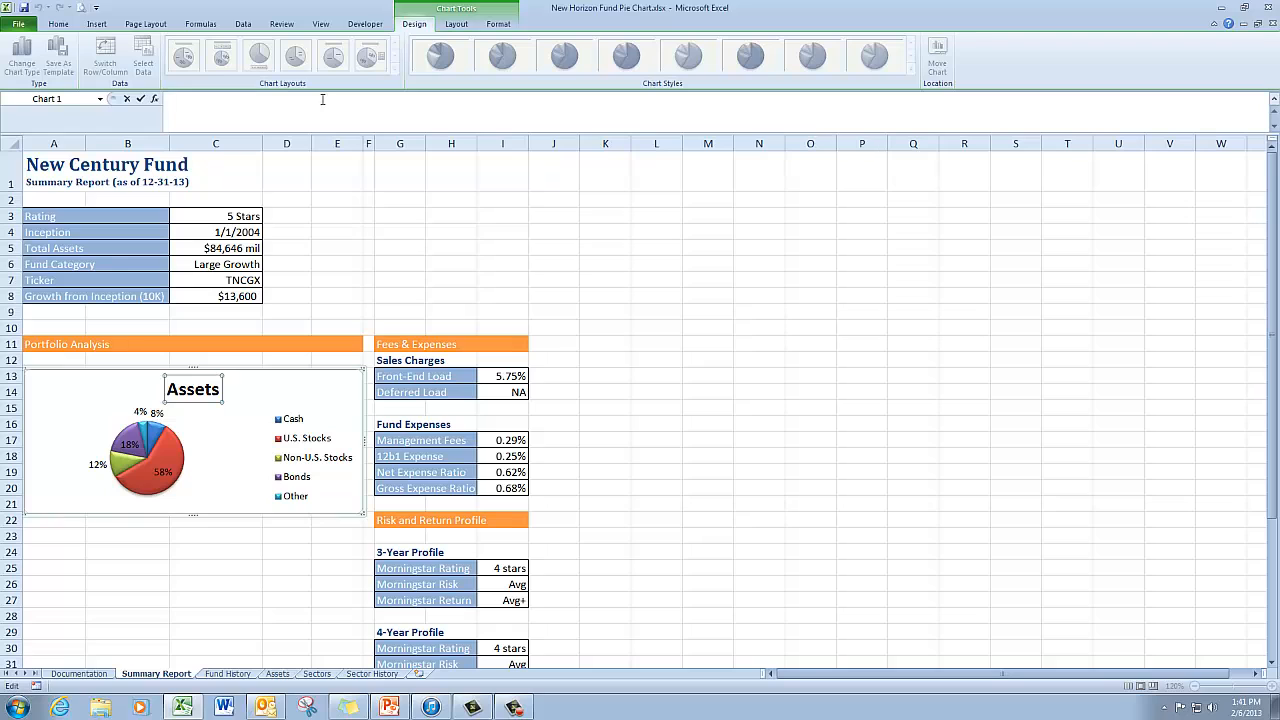
pyautogui.write('Allocation of Assets')
pyautogui.press('Return')
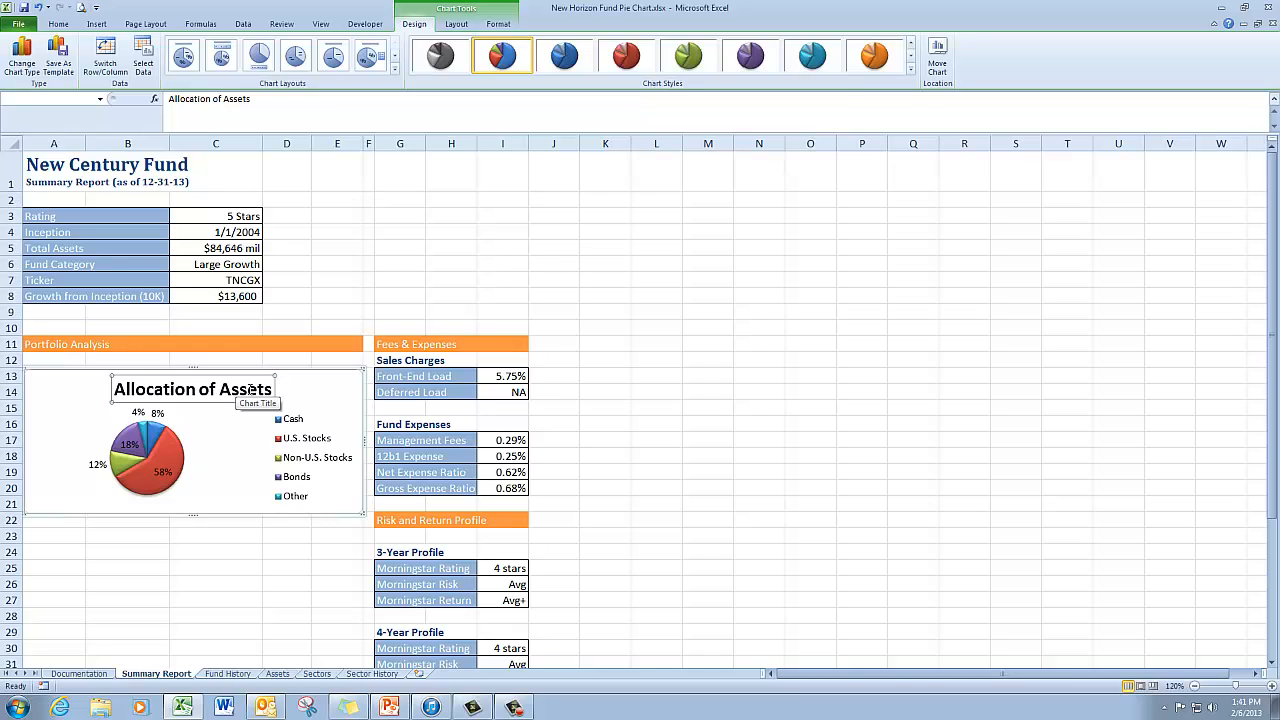
# - Set the chart title's font size to 12 points and reselect the whole chart area
pyautogui.click(59, 24)
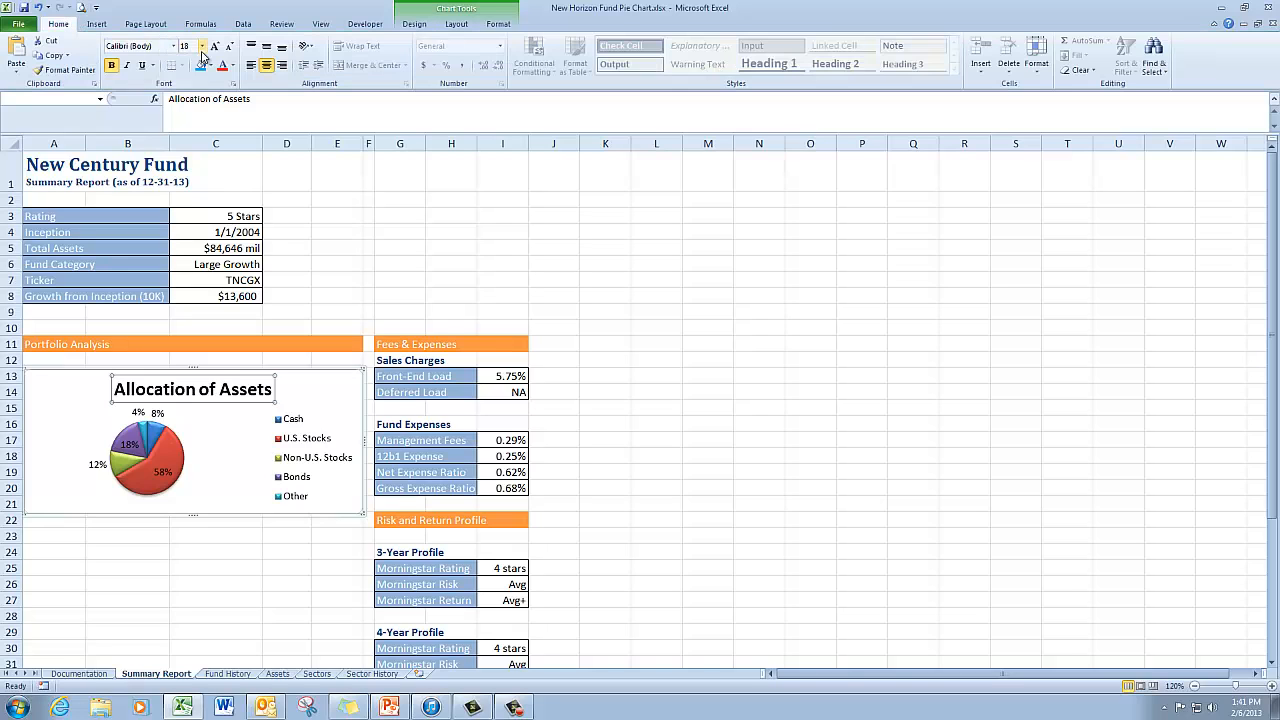
pyautogui.click(203, 47)
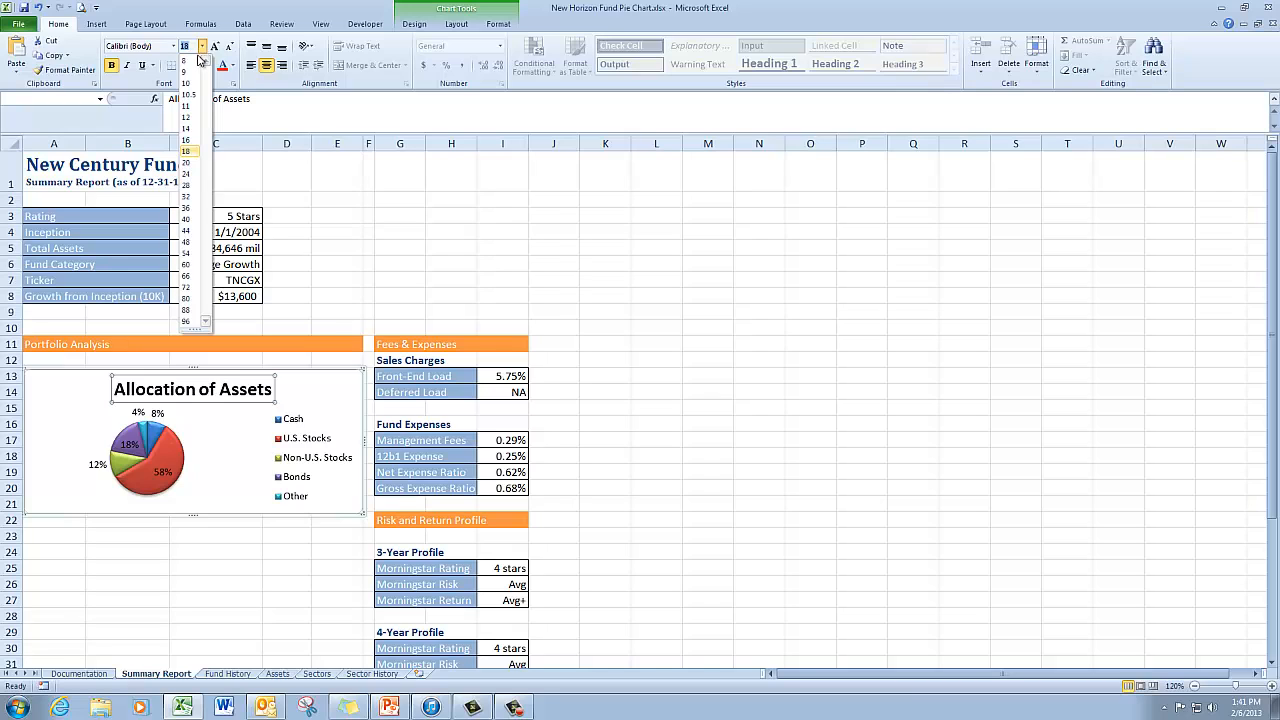
pyautogui.click(186, 120)
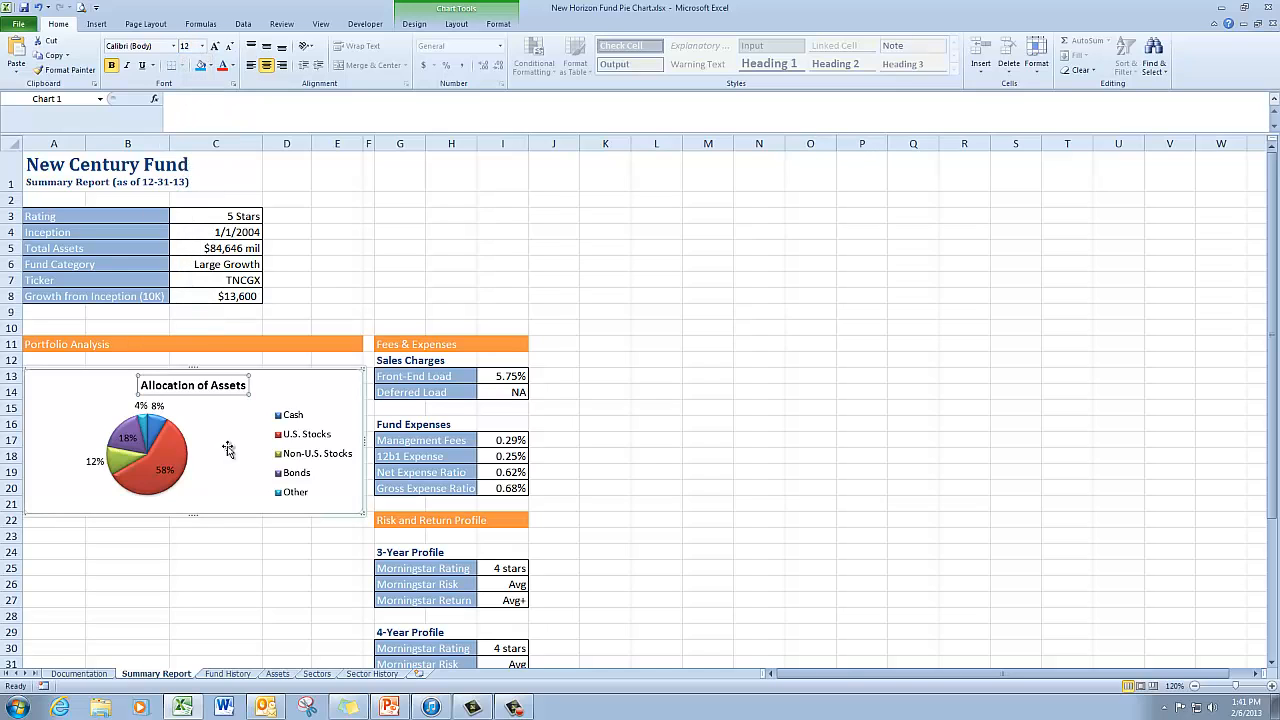
pyautogui.click(297, 388)
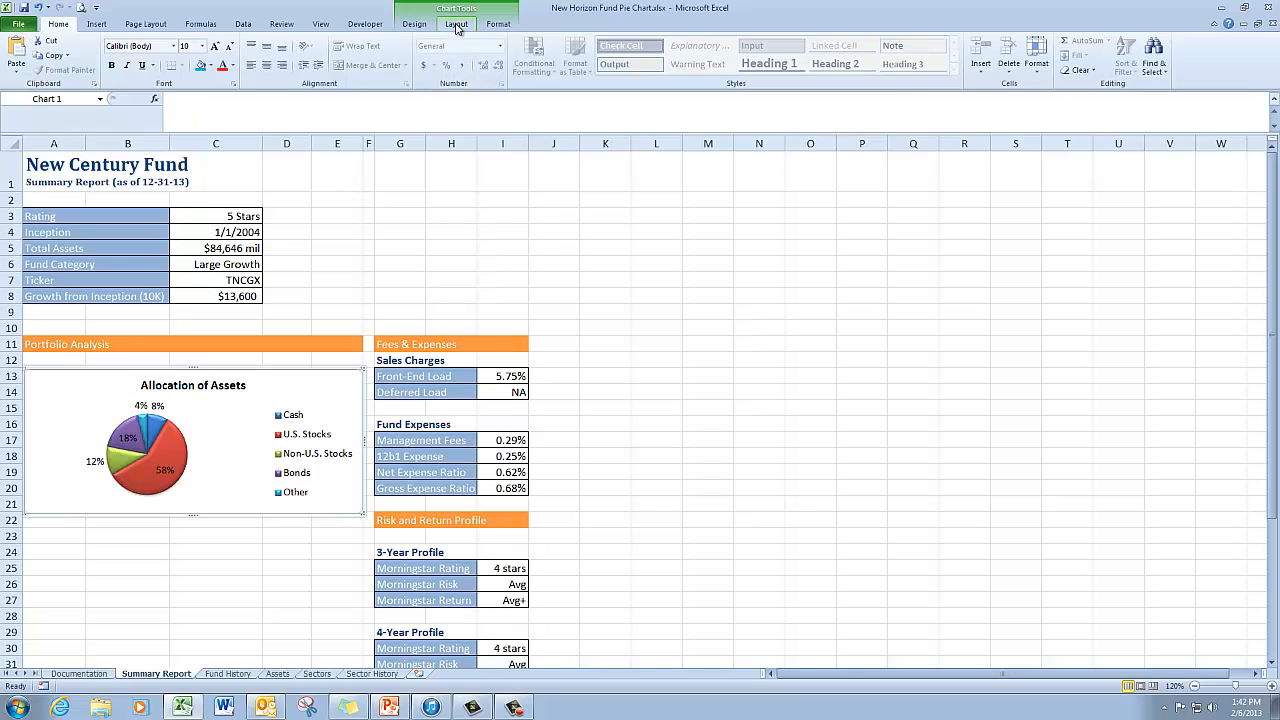
# - Set the legend position to Left in the legend's formatting options
pyautogui.click(457, 24)
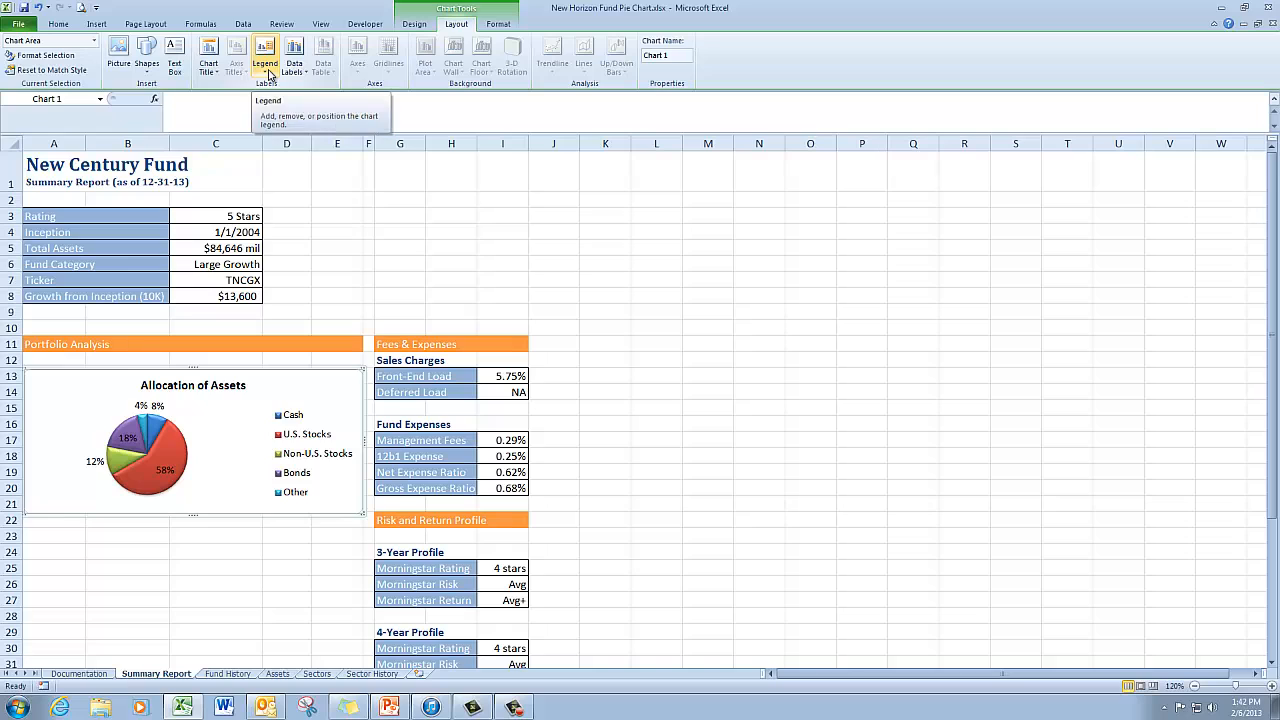
pyautogui.click(268, 72)
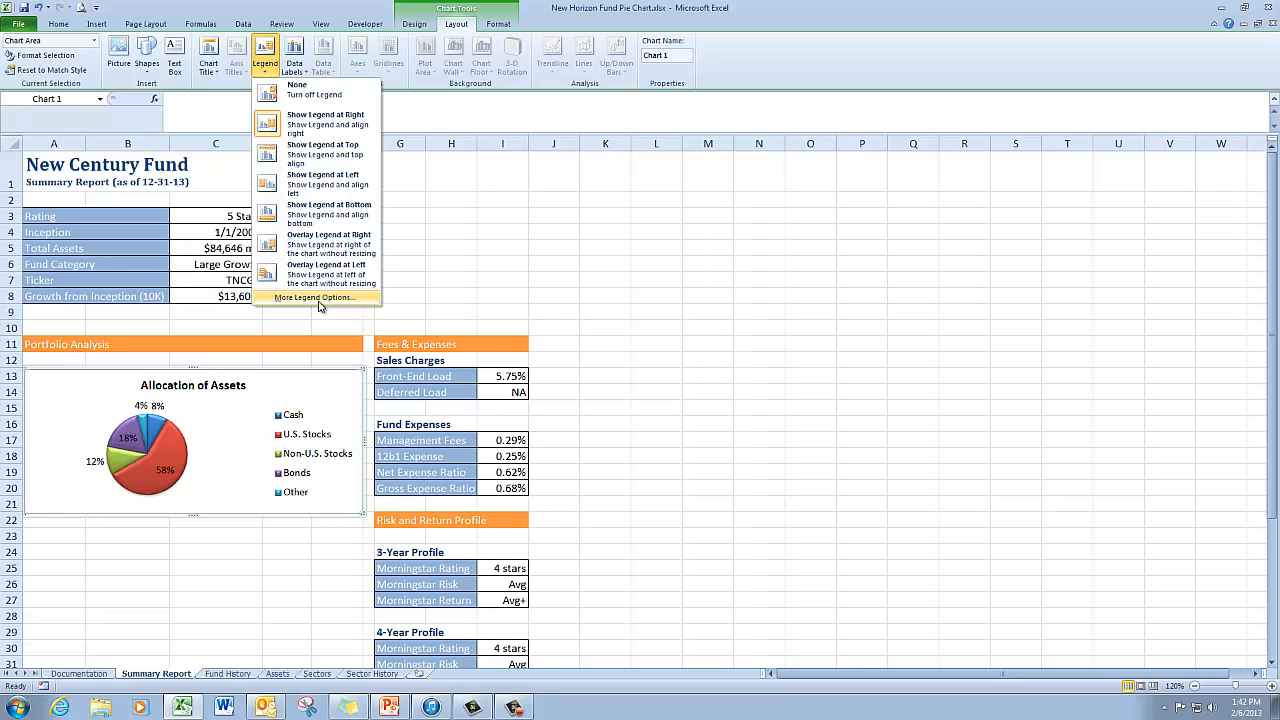
pyautogui.click(318, 298)
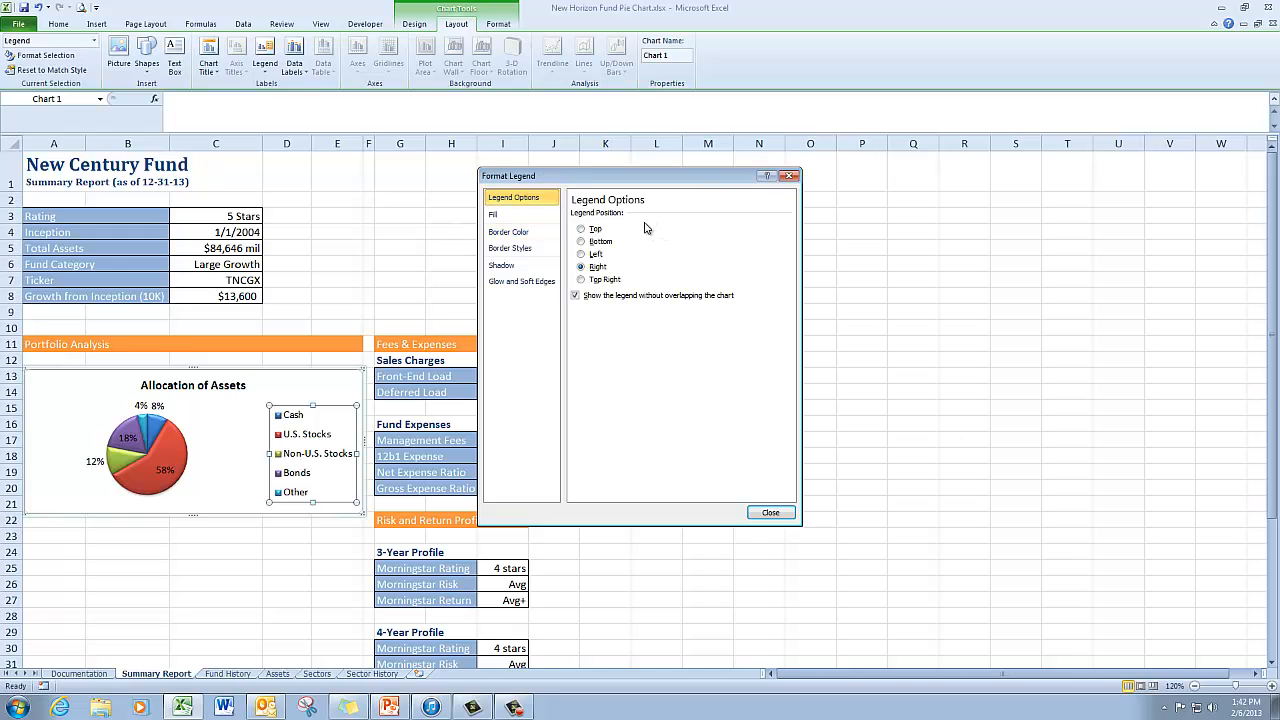
pyautogui.click(581, 255)
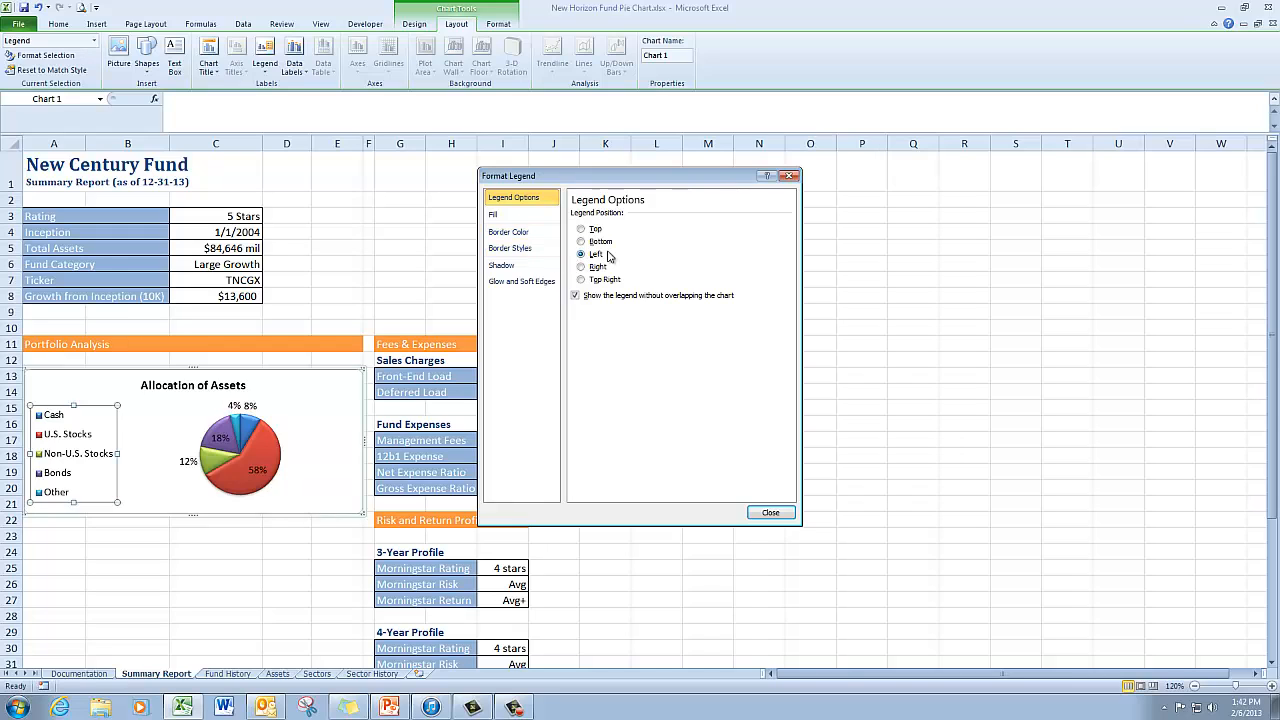
# - Give the legend a solid line border in an orange theme colour and close the legend formatting
pyautogui.click(535, 239)
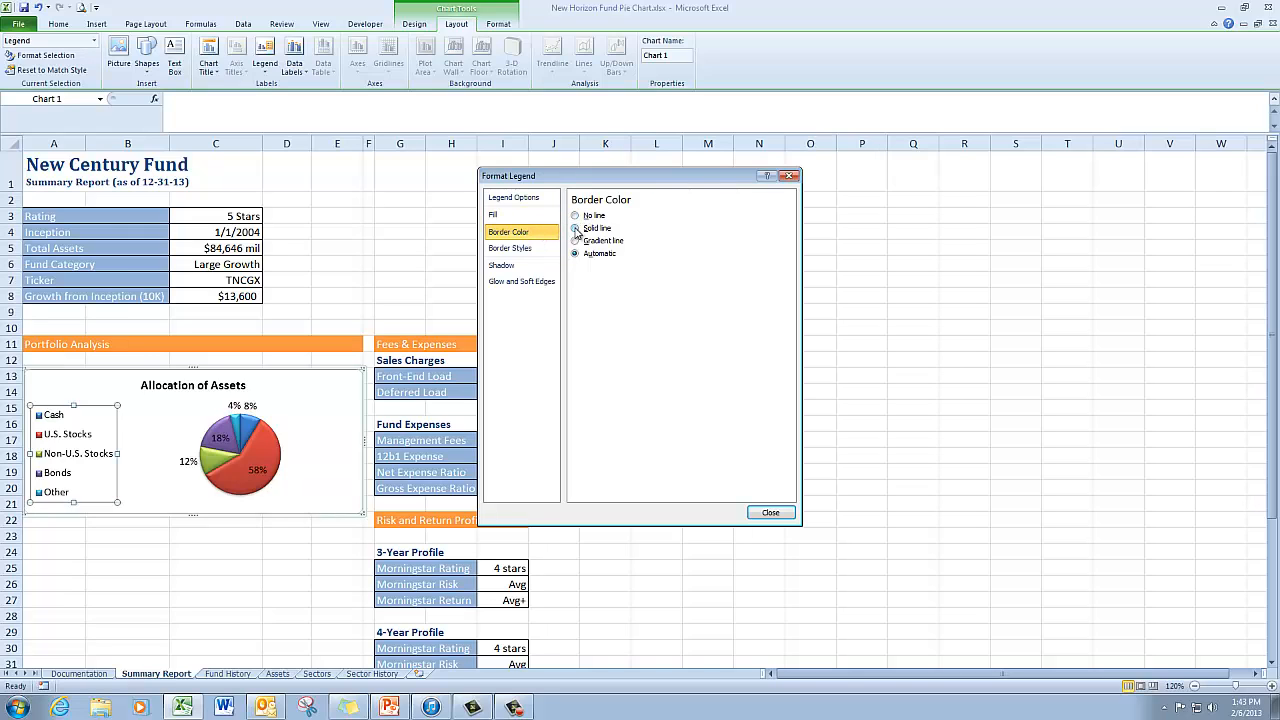
pyautogui.click(576, 229)
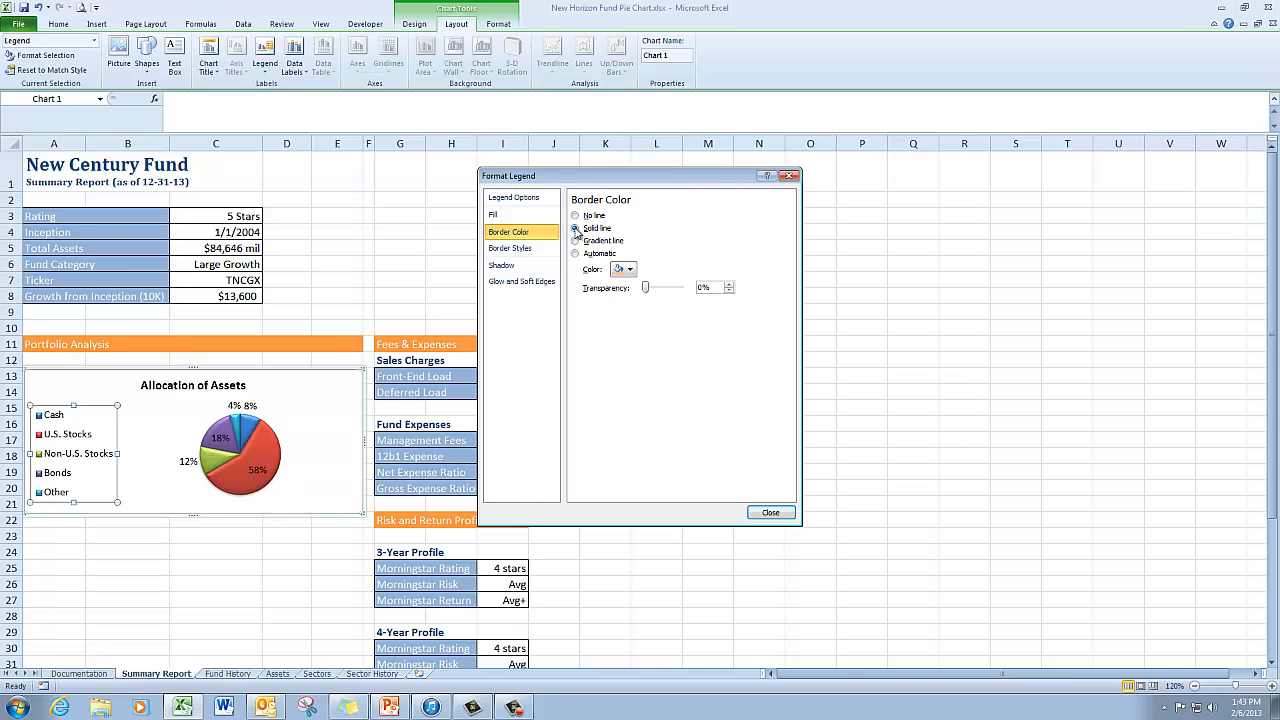
pyautogui.click(631, 271)
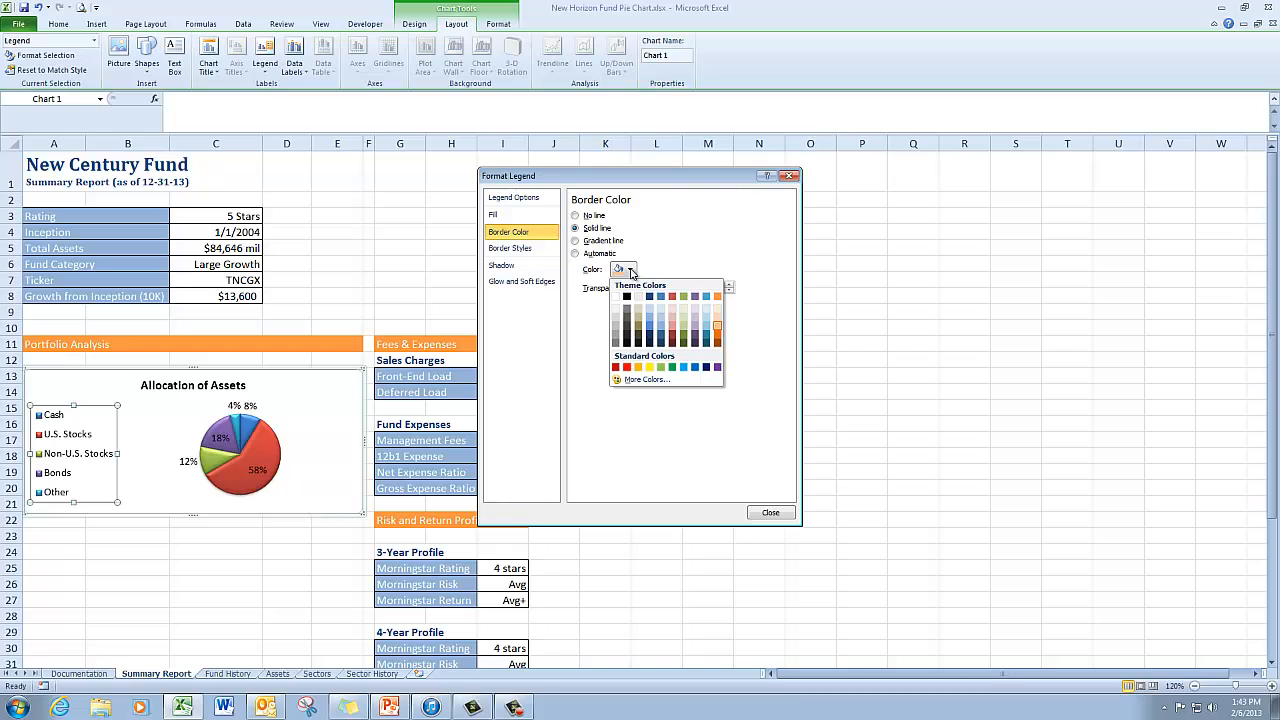
pyautogui.click(720, 331)
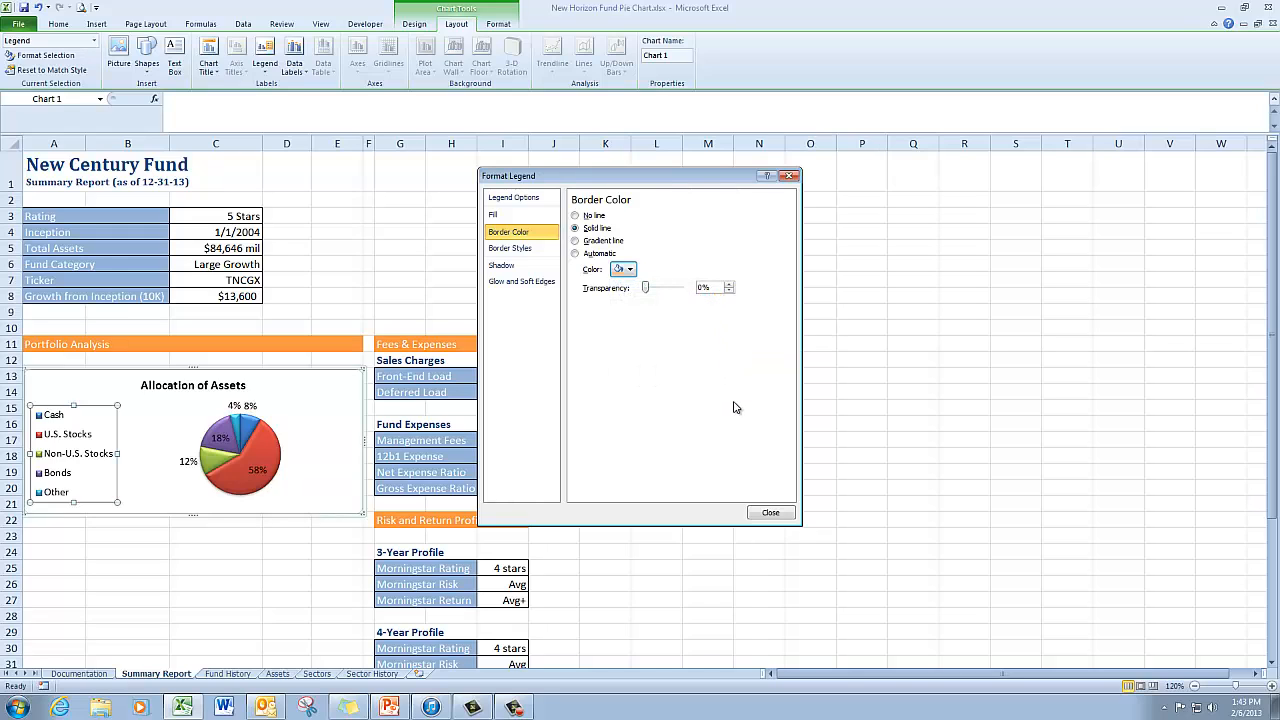
pyautogui.click(771, 514)
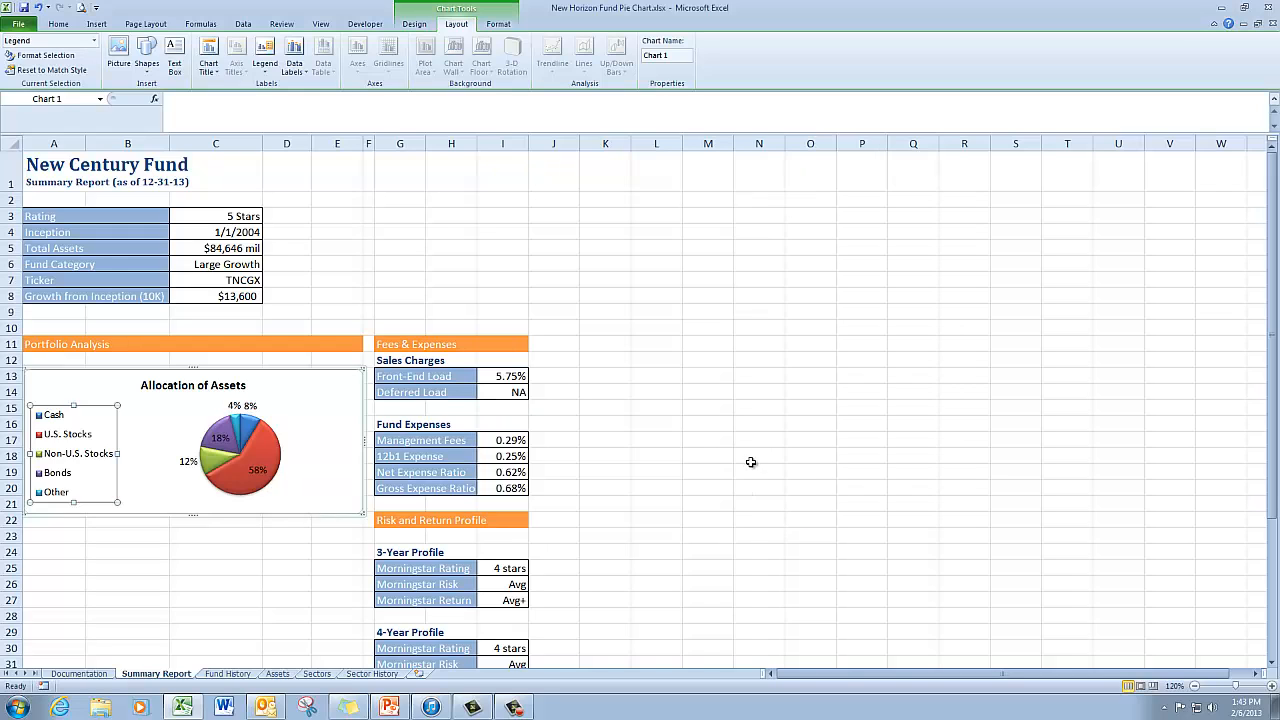
# - Set the pie chart's data labels to the Outside End position in the data label formatting options
pyautogui.click(323, 397)
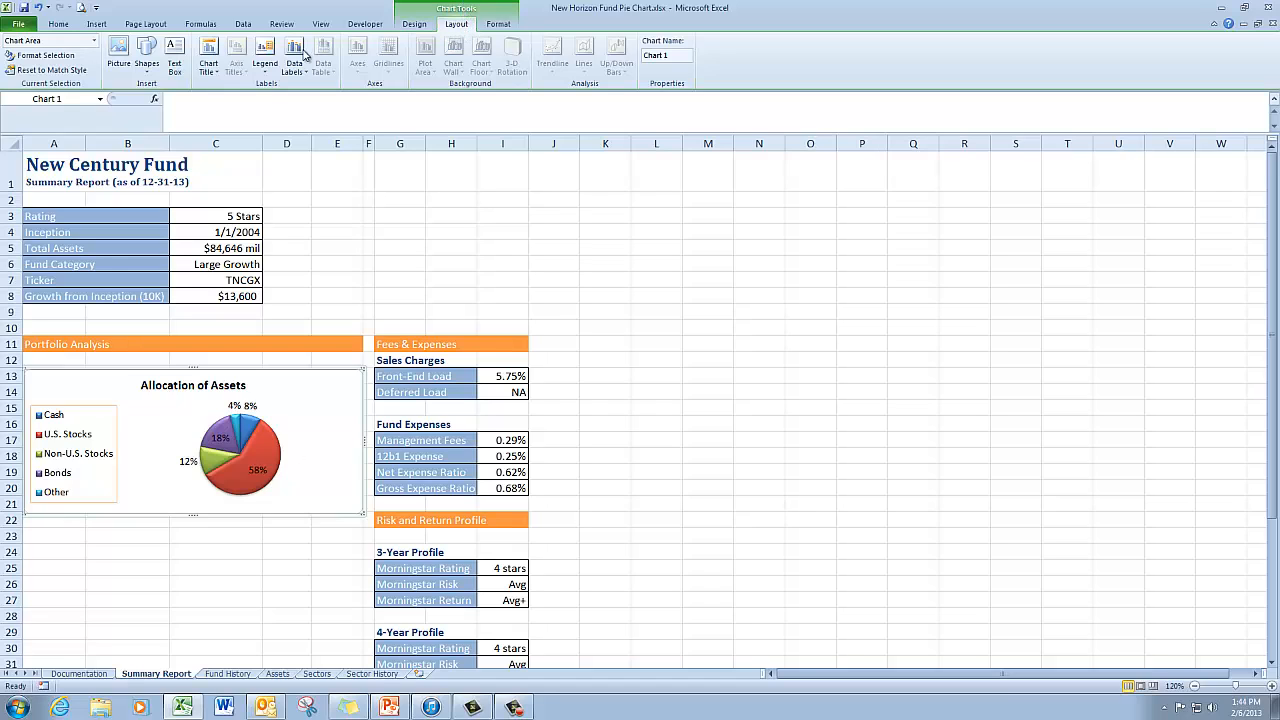
pyautogui.click(295, 61)
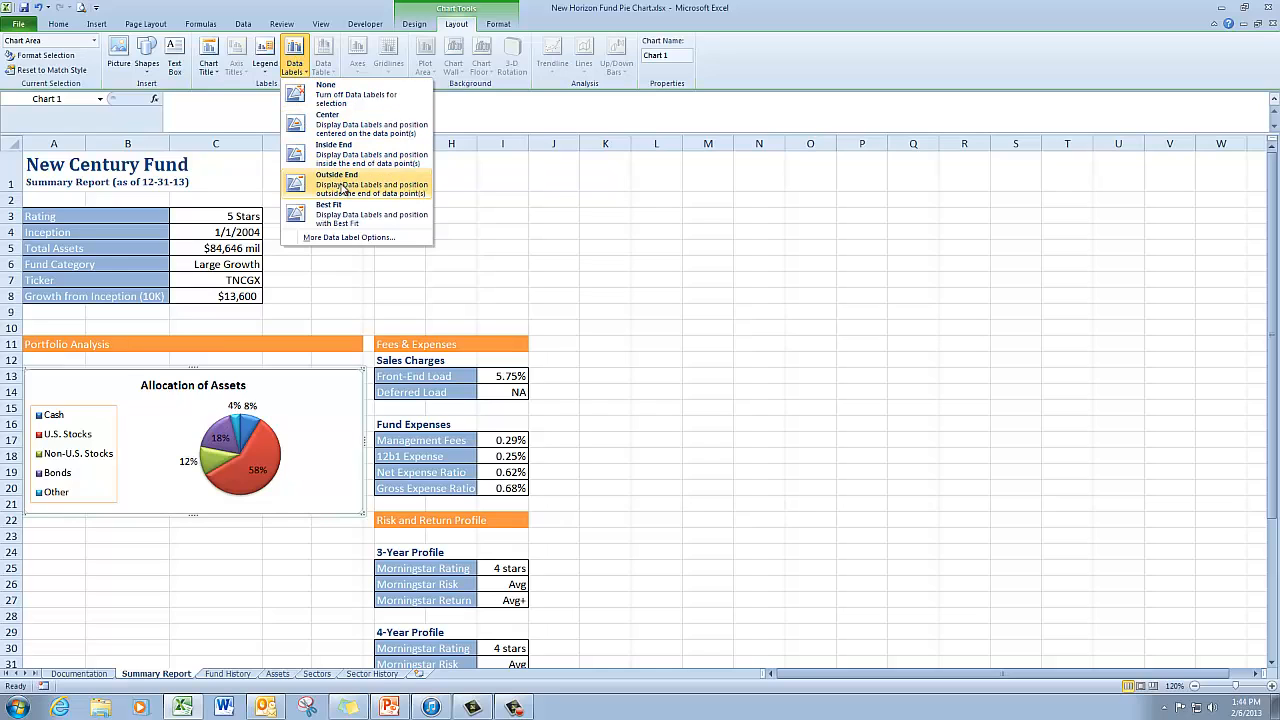
pyautogui.click(347, 239)
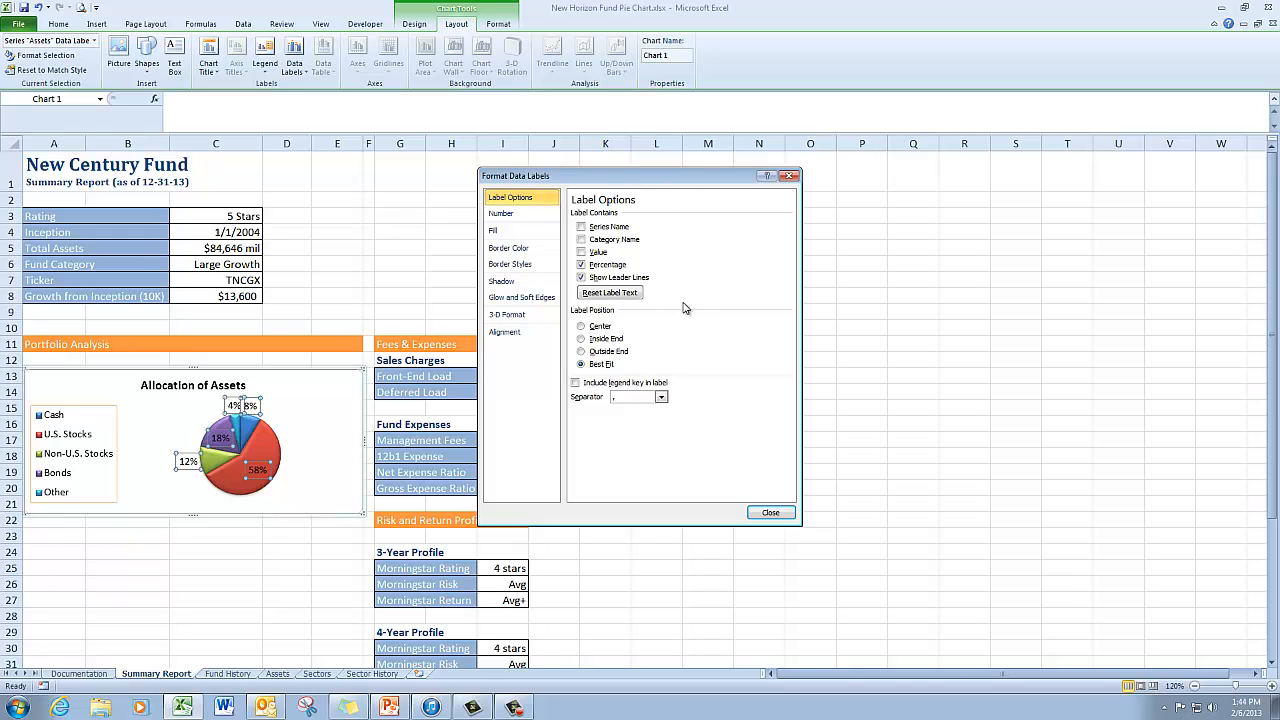
pyautogui.click(581, 352)
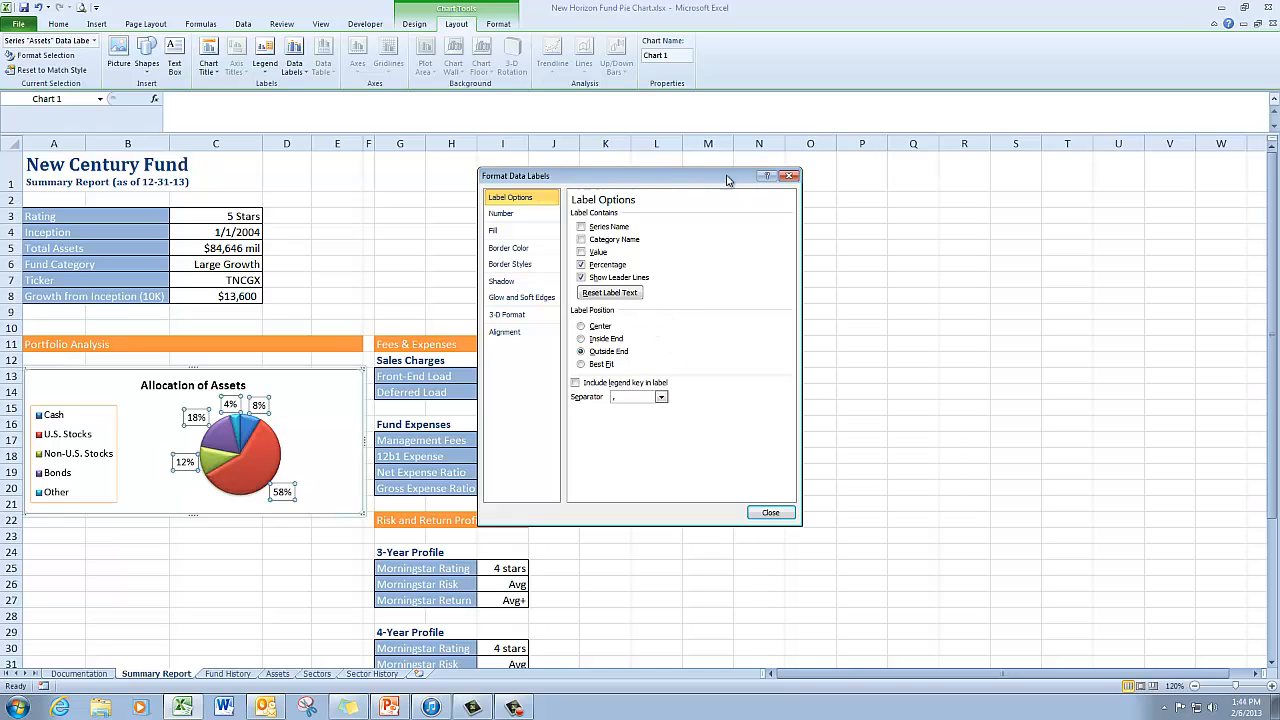
# - Format the data labels' numbers as Percentage with 2 decimal places, then close the formatting and reselect the chart area
pyautogui.click(533, 219)
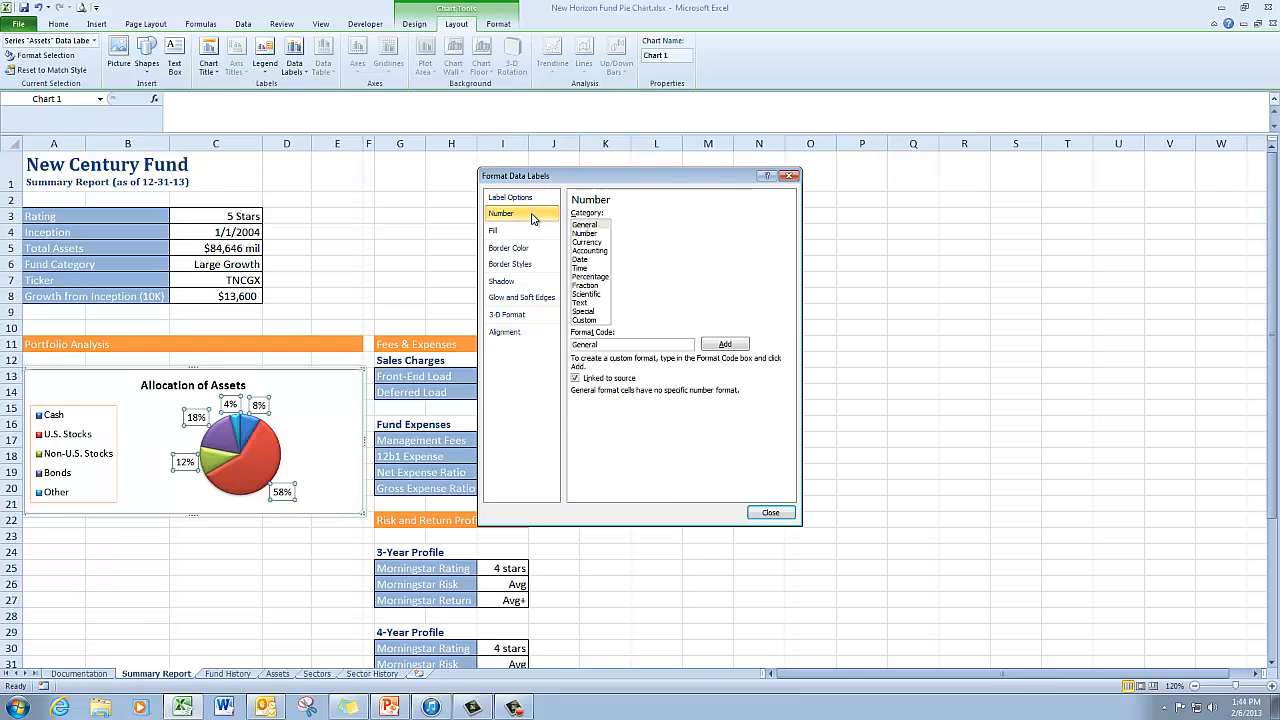
pyautogui.click(591, 279)
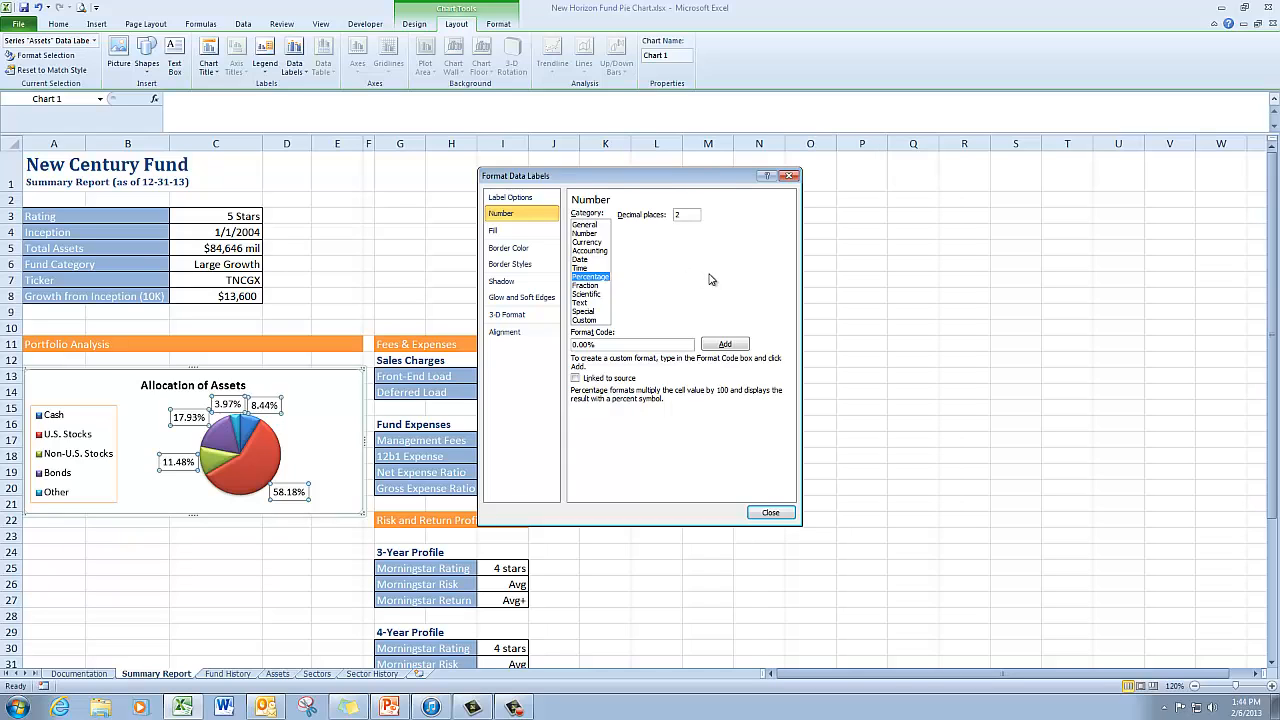
pyautogui.click(771, 513)
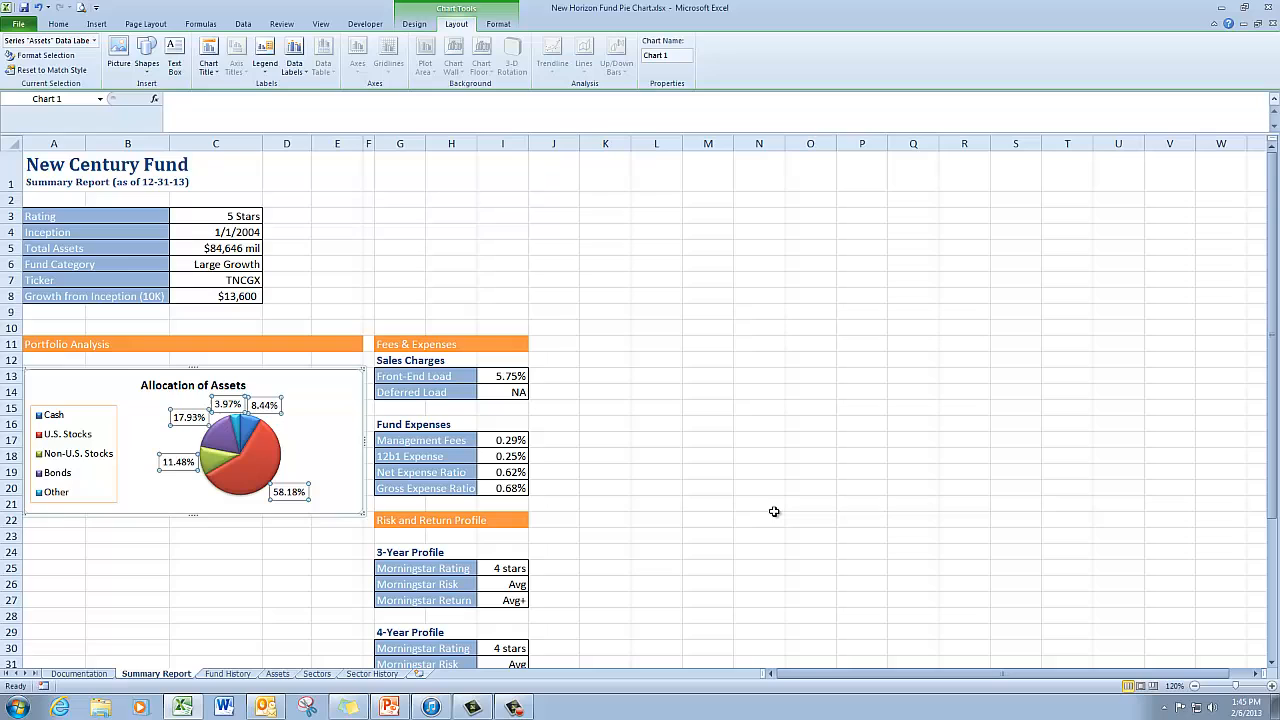
pyautogui.click(332, 396)
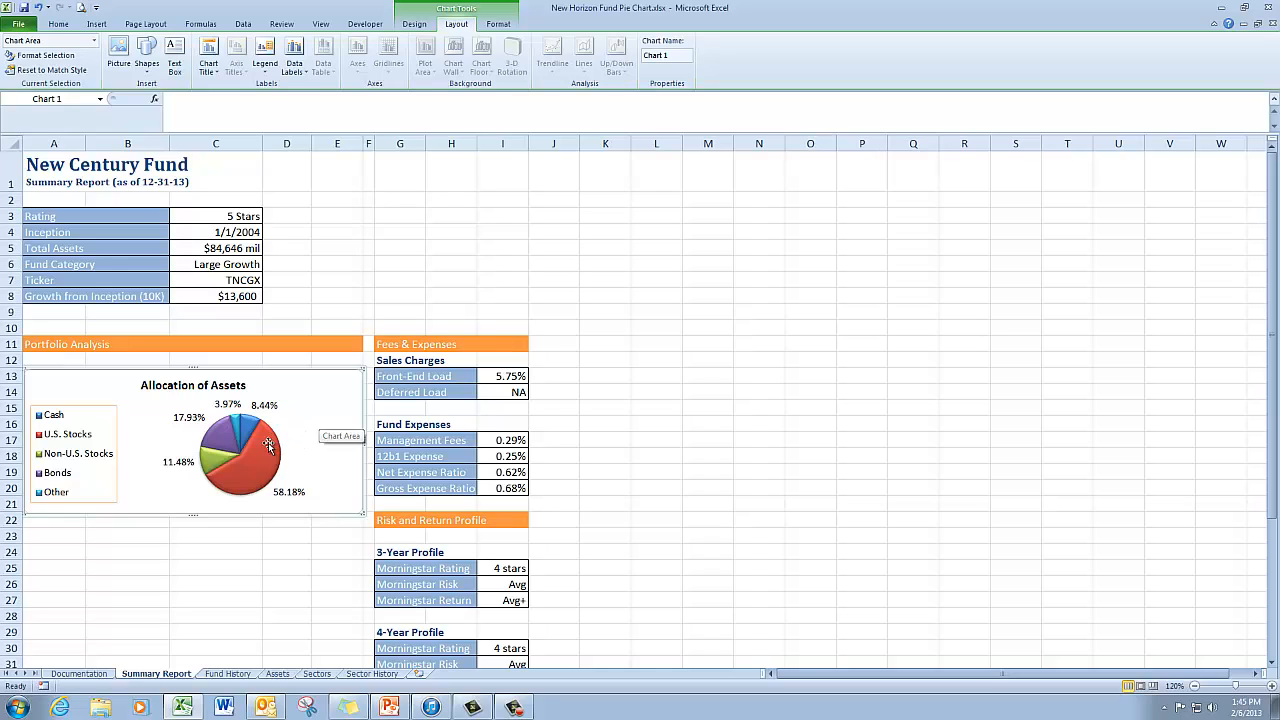
# - Select only the pie's Other slice and fill it with the standard yellow colour
pyautogui.moveTo(237, 430)
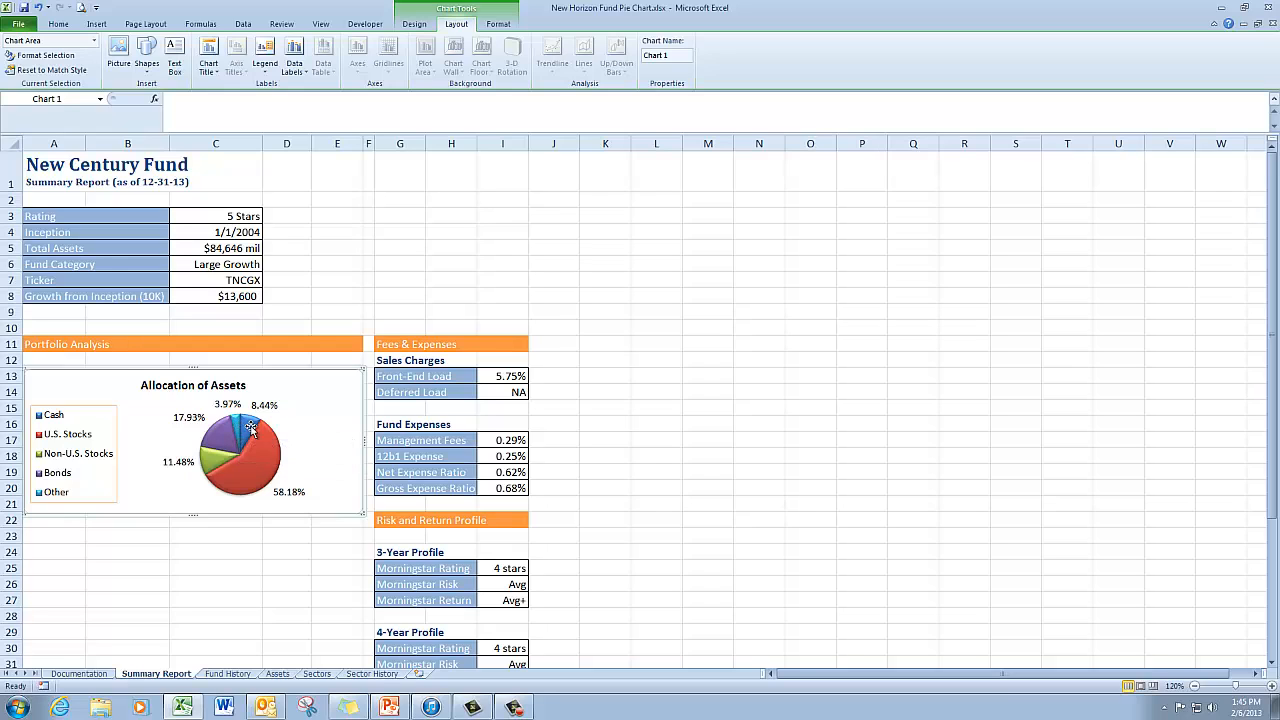
pyautogui.moveTo(247, 486)
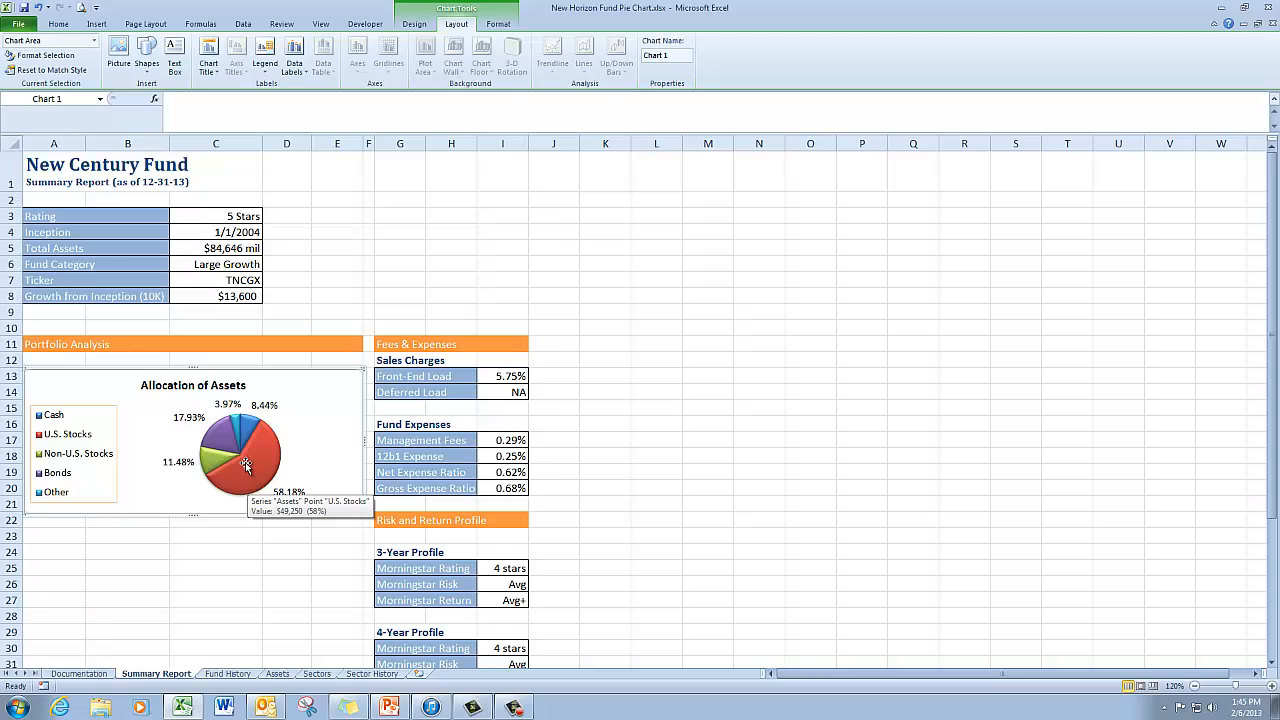
pyautogui.click(245, 462)
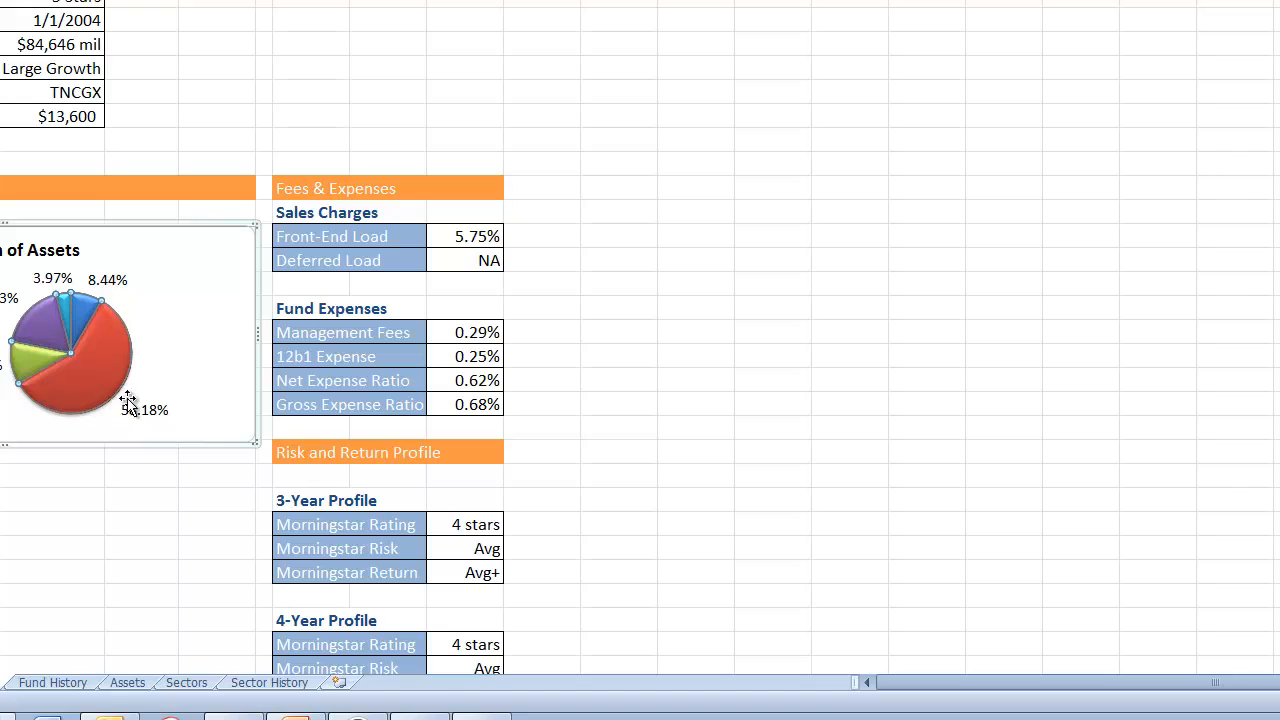
pyautogui.moveTo(108, 312)
pyautogui.moveTo(64, 310)
pyautogui.click(64, 310)
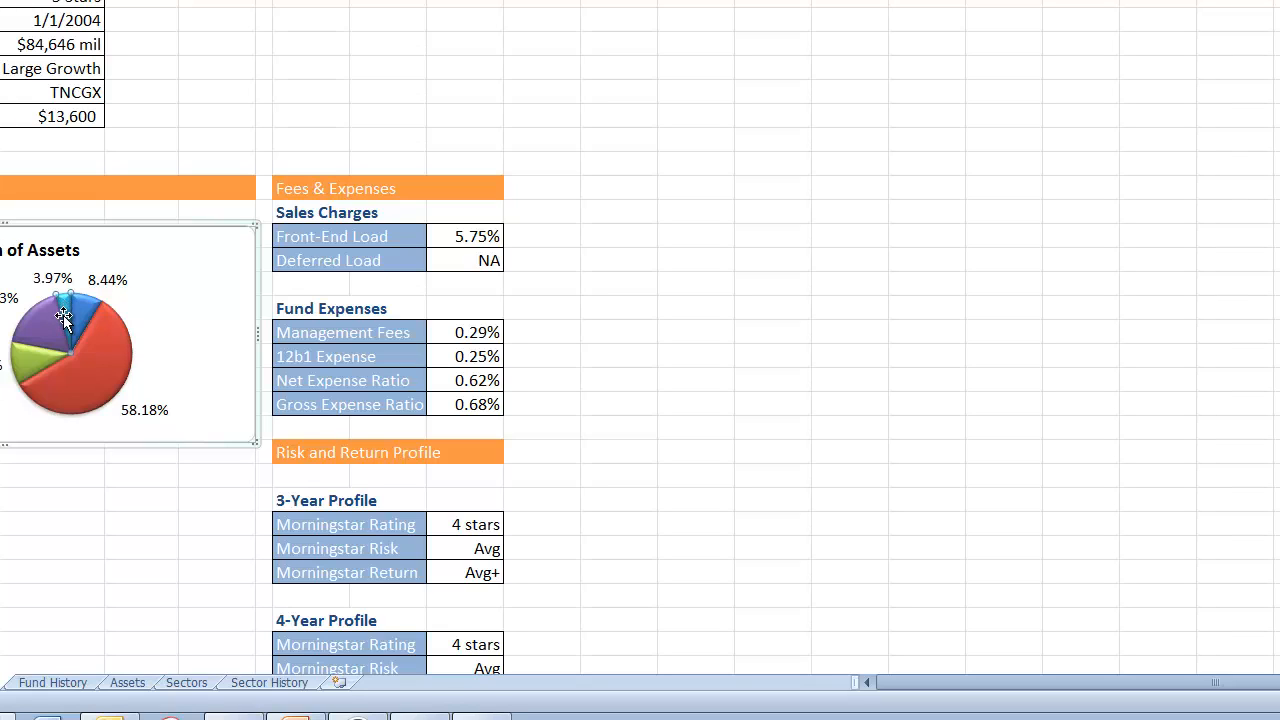
pyautogui.moveTo(72, 363)
pyautogui.moveTo(50, 305)
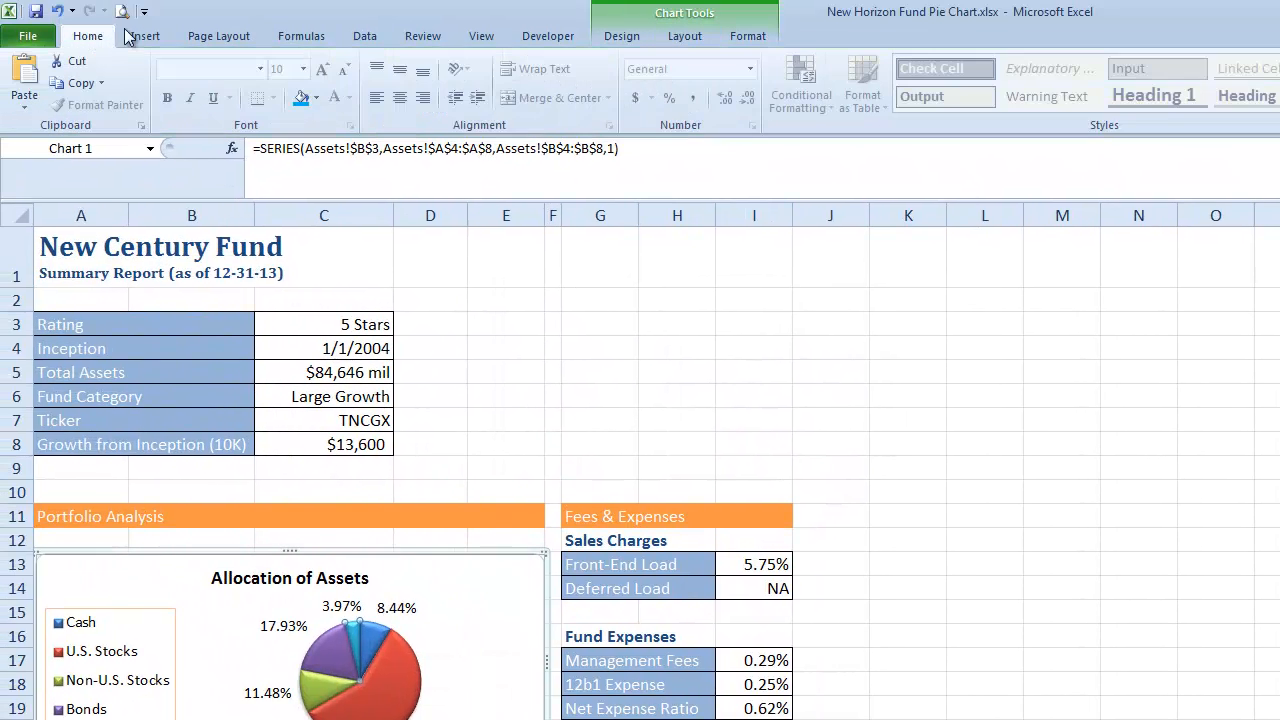
pyautogui.click(317, 98)
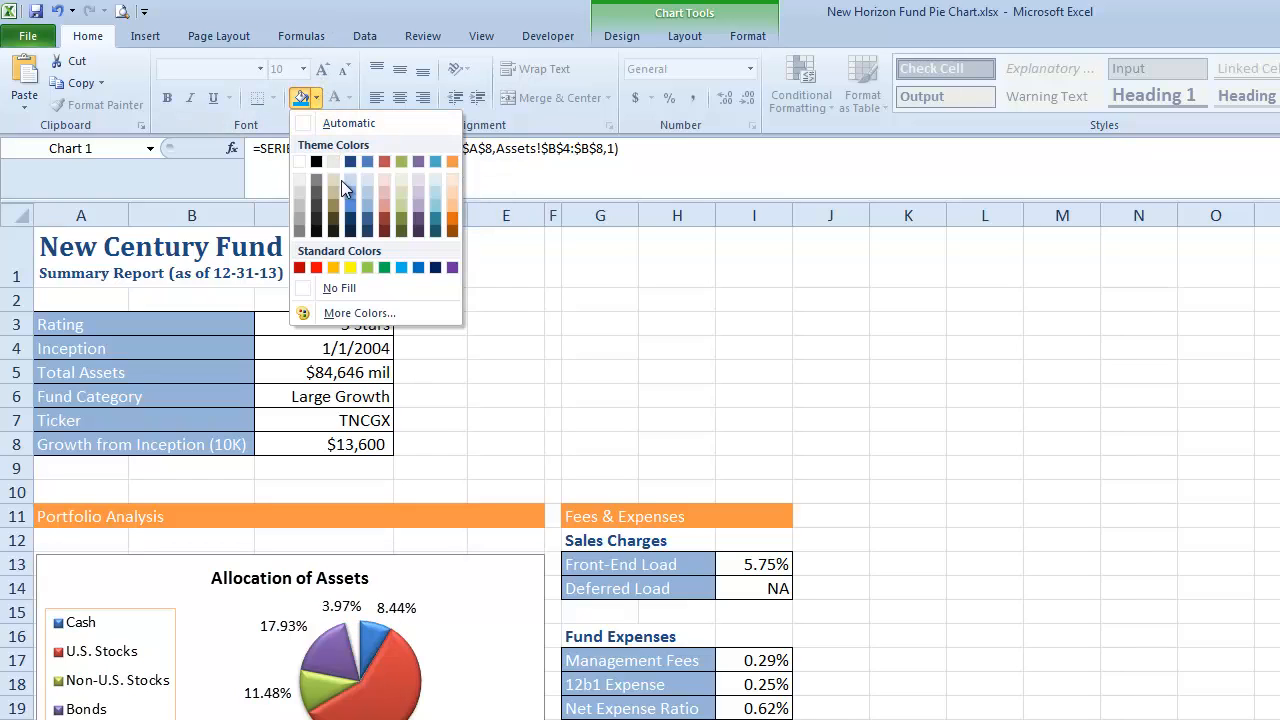
pyautogui.click(351, 268)
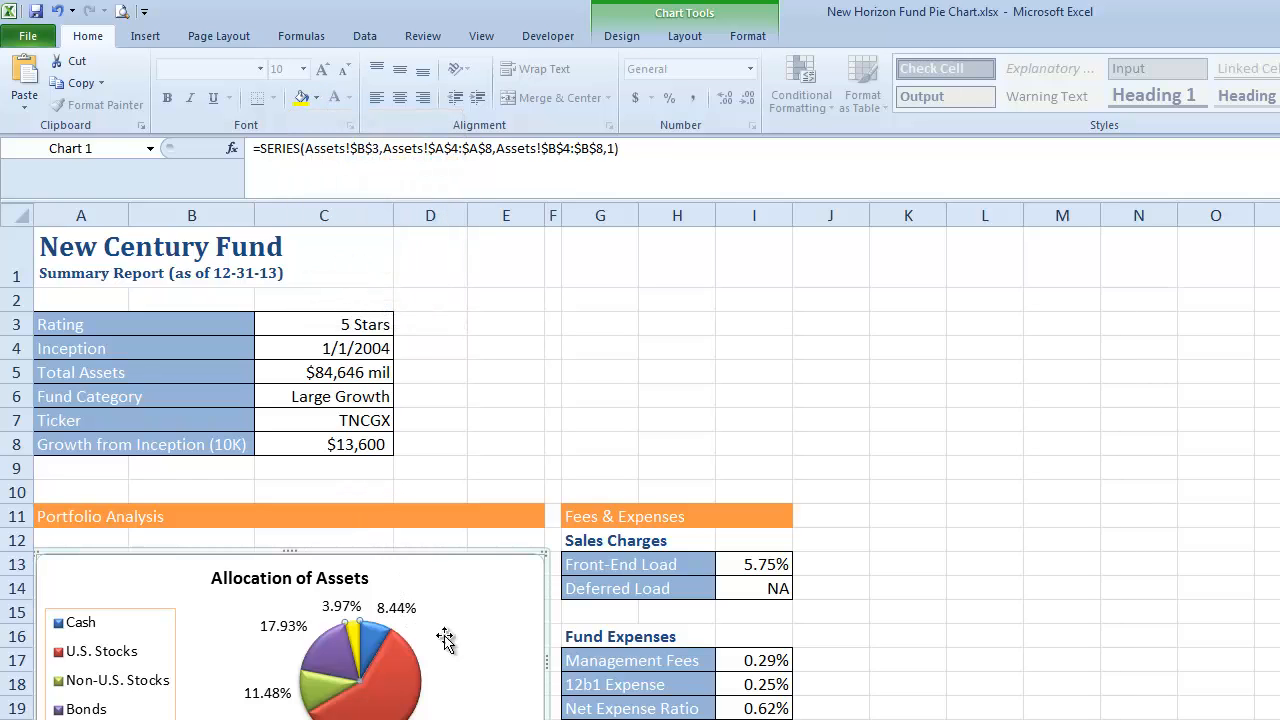
# - Fill the pie's Cash slice with the standard light blue colour and reselect the whole chart area
pyautogui.click(374, 640)
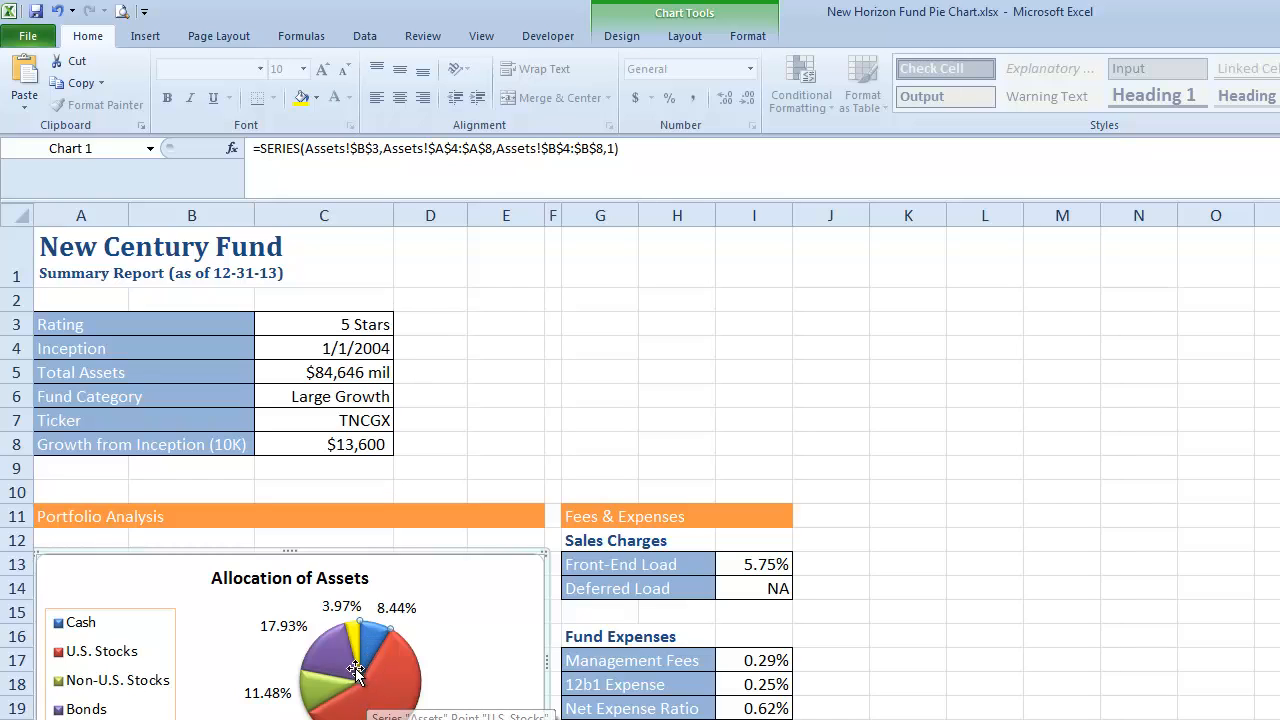
pyautogui.moveTo(368, 626)
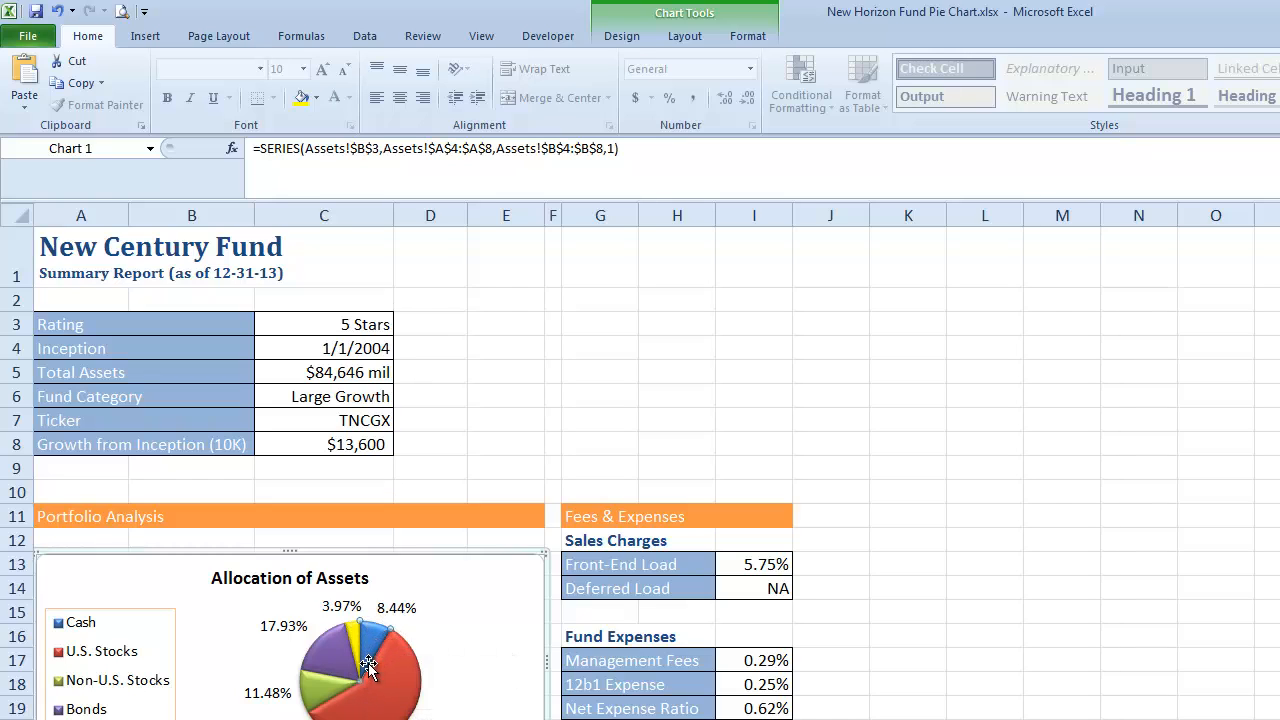
pyautogui.moveTo(364, 688)
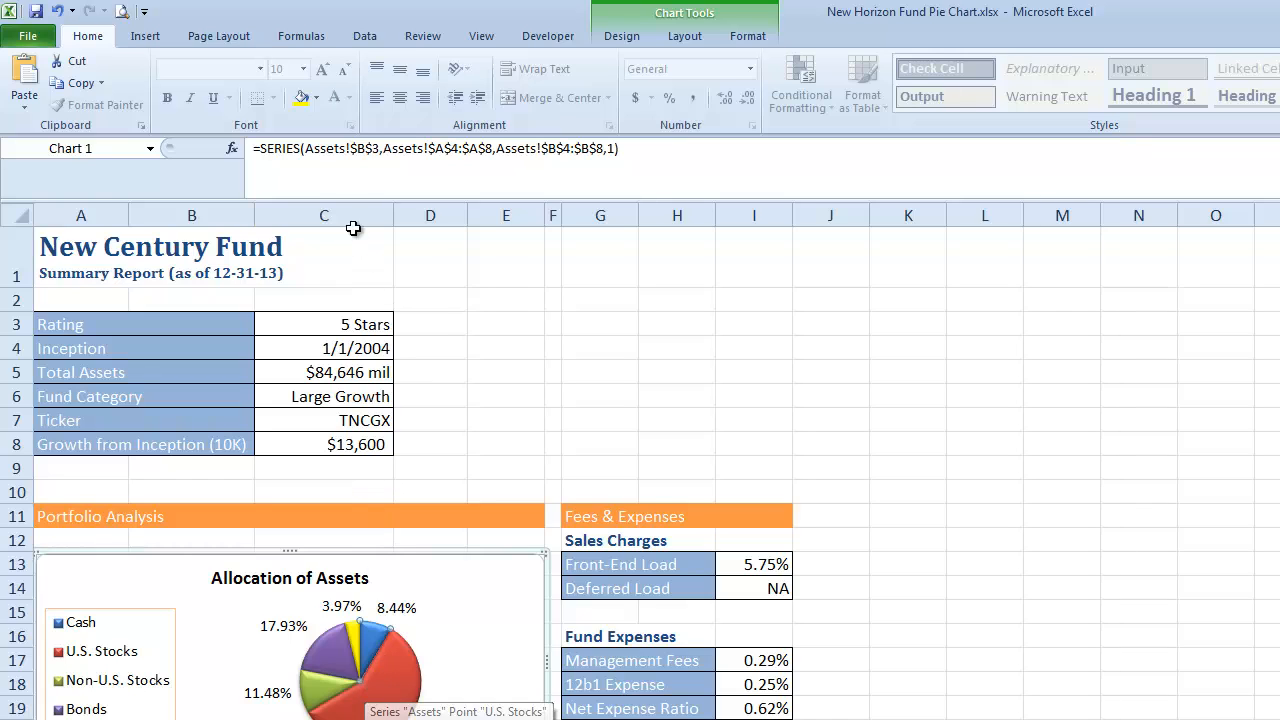
pyautogui.click(316, 98)
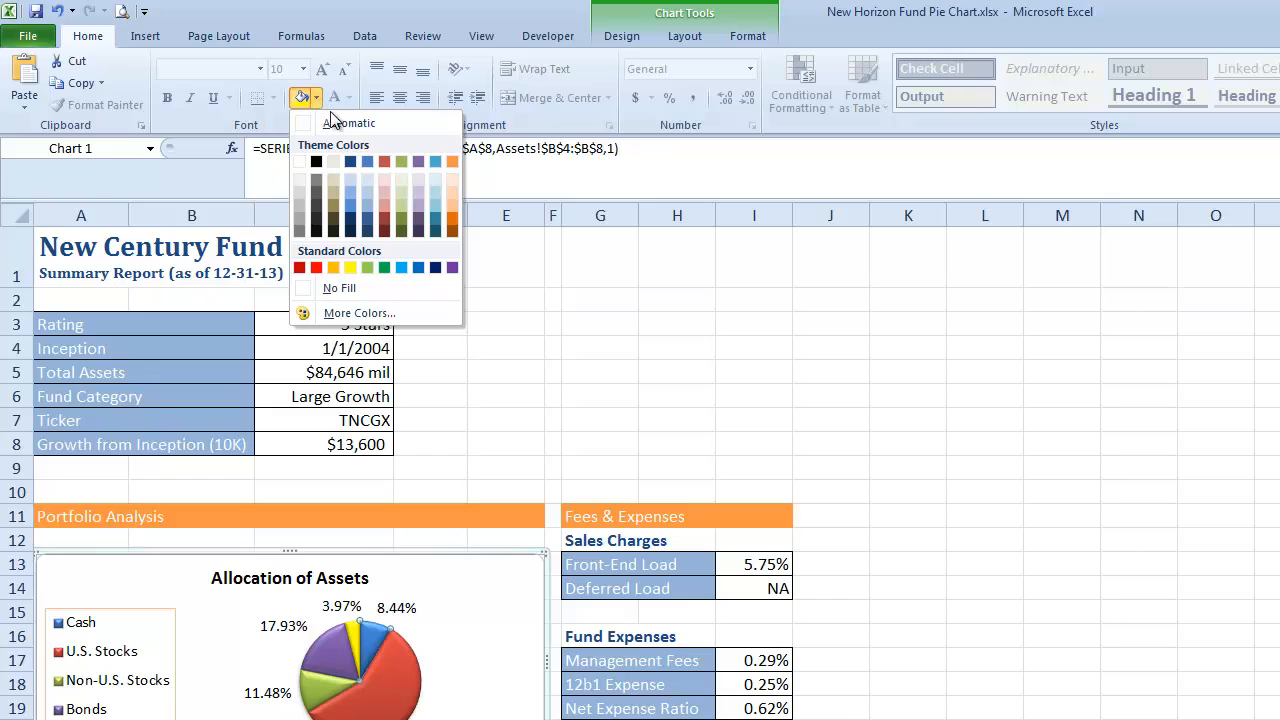
pyautogui.click(402, 268)
pyautogui.click(505, 601)
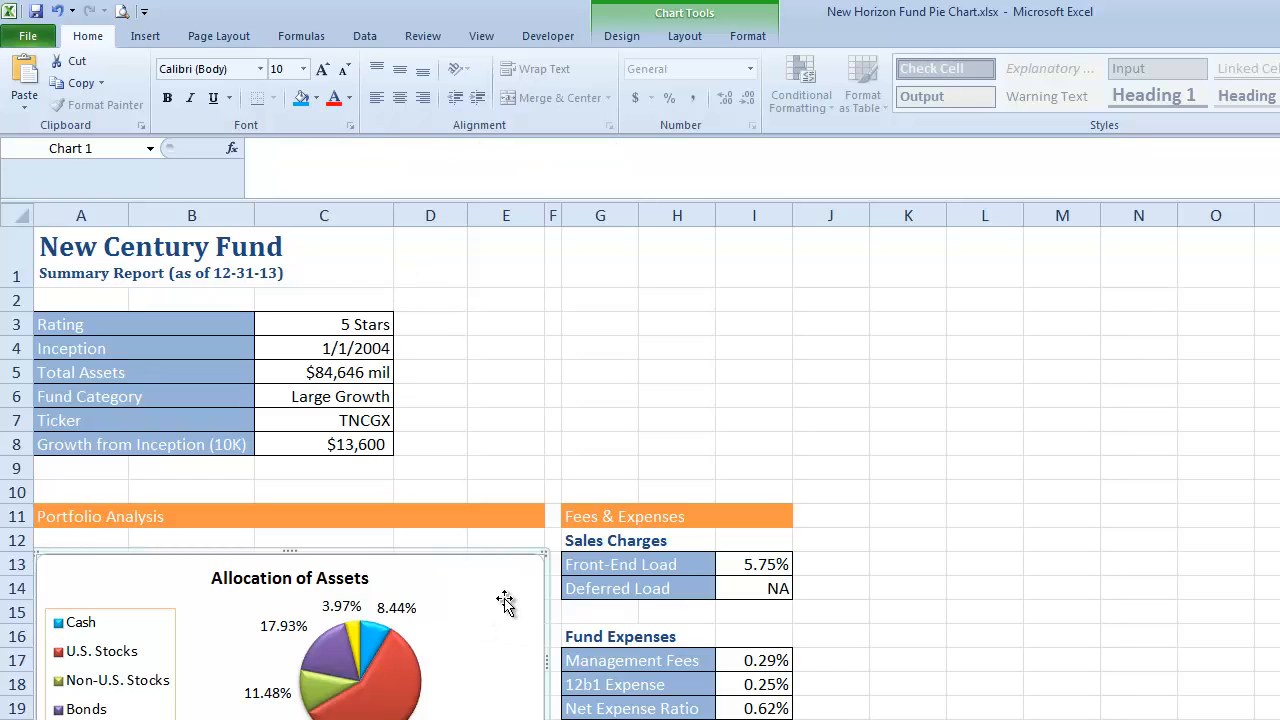